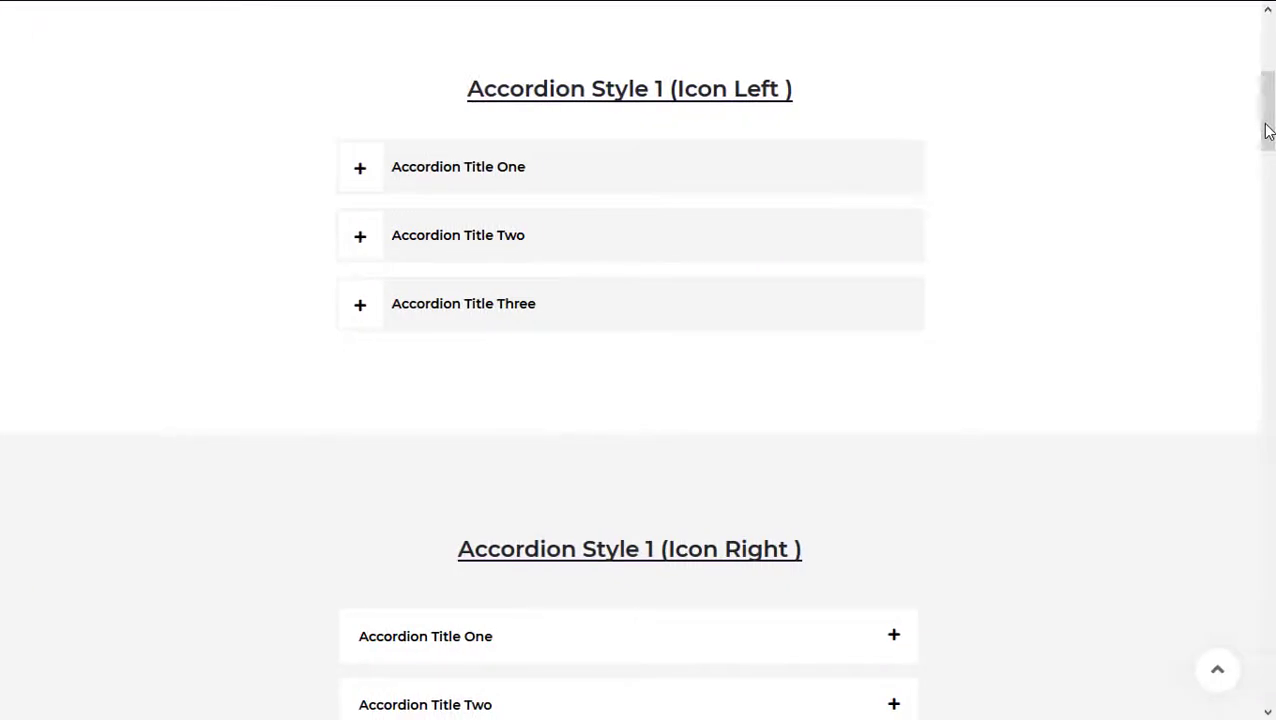
- Try out the Style 1 demo accordions with left icon, right icon and Elementor template content by expanding their items
left_click(389, 174)
left_click(393, 174)
left_click(405, 241)
left_click(405, 241)
scroll(962, 332, "down", 3)
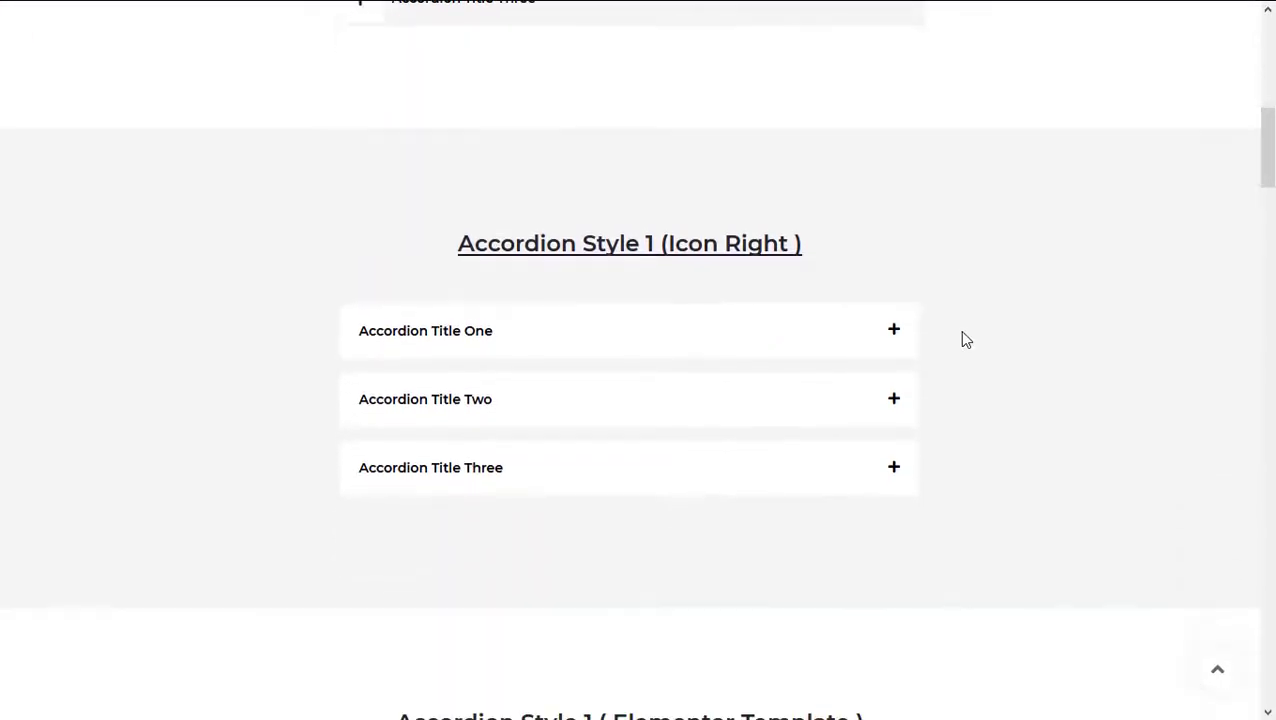
left_click(896, 255)
scroll(1003, 305, "down", 5)
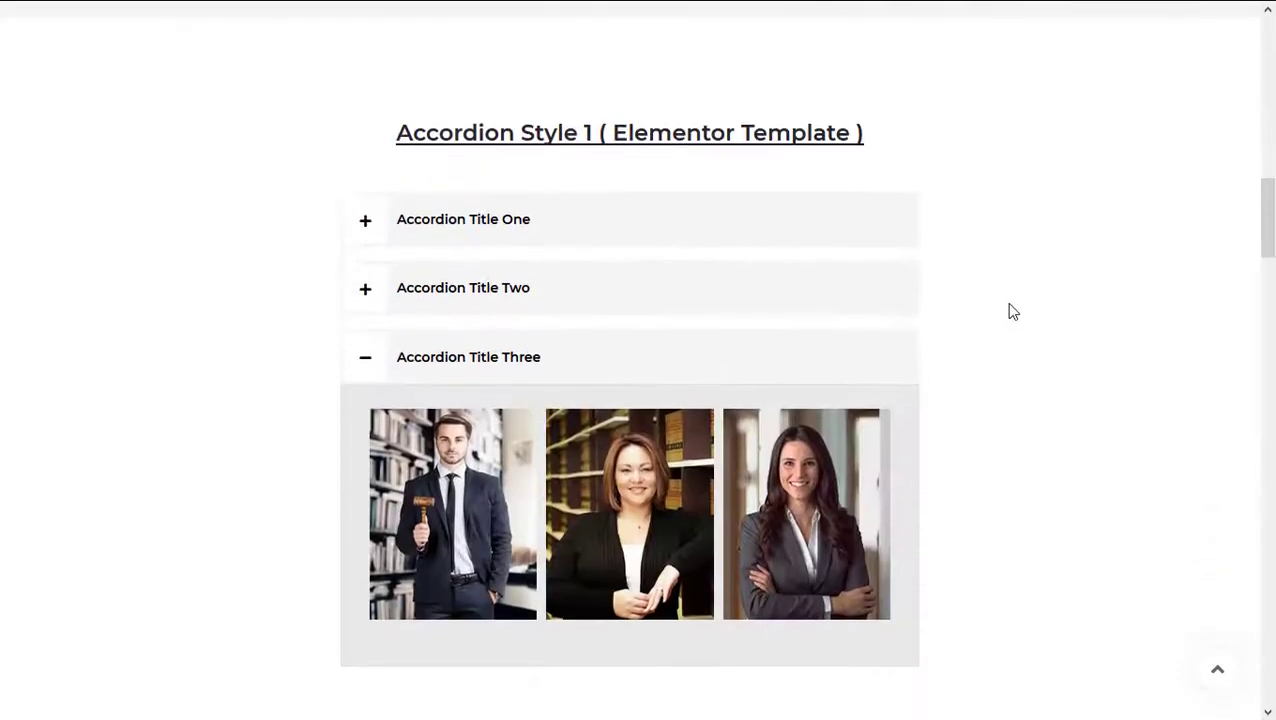
left_click(377, 163)
left_click(393, 450)
left_click(640, 555)
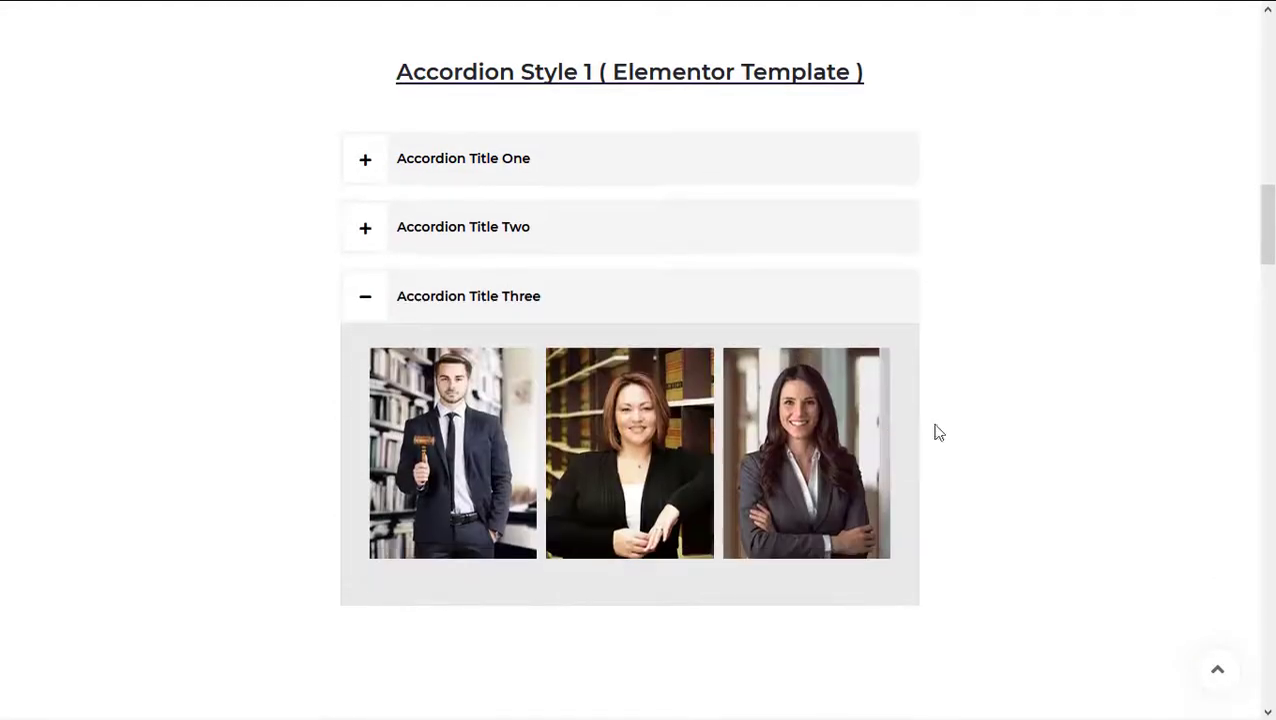
- Try out the Round Shape, Transparent and Box Shadow variants of the Style 1 demo accordion by expanding their items
scroll(938, 432, "down", 7)
left_click(378, 155)
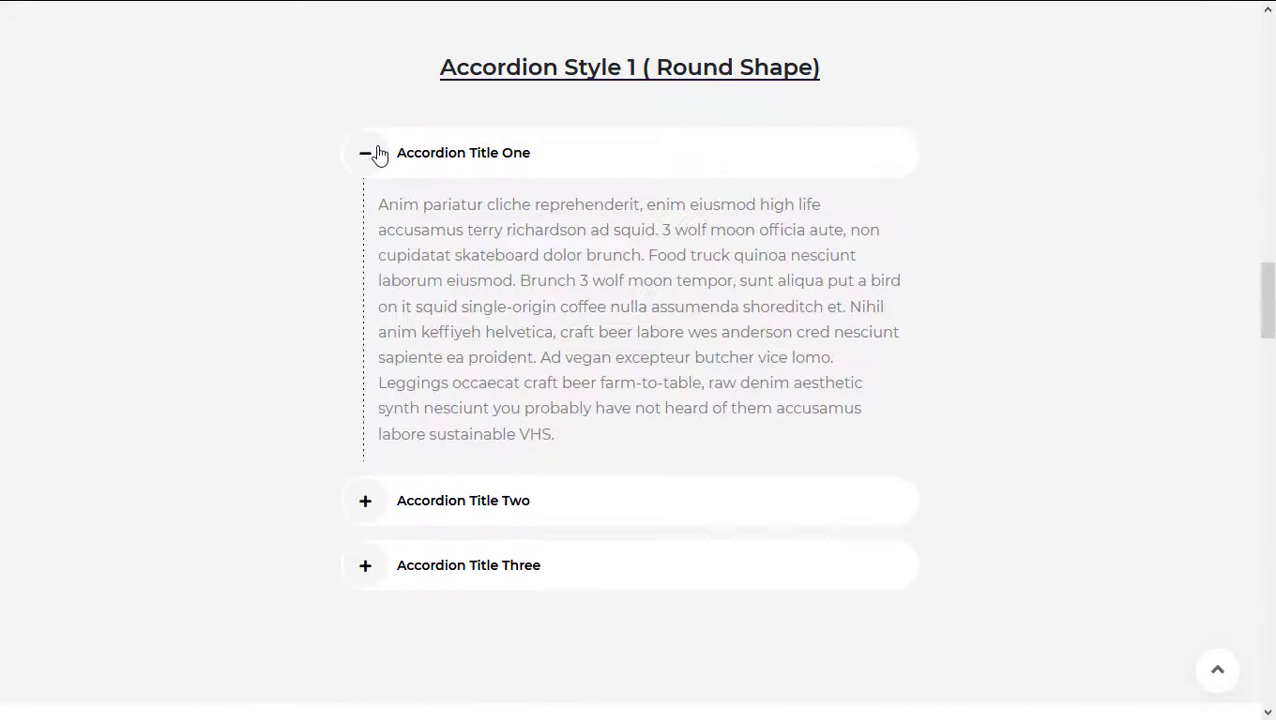
left_click(380, 505)
scroll(382, 456, "down", 6)
left_click(363, 142)
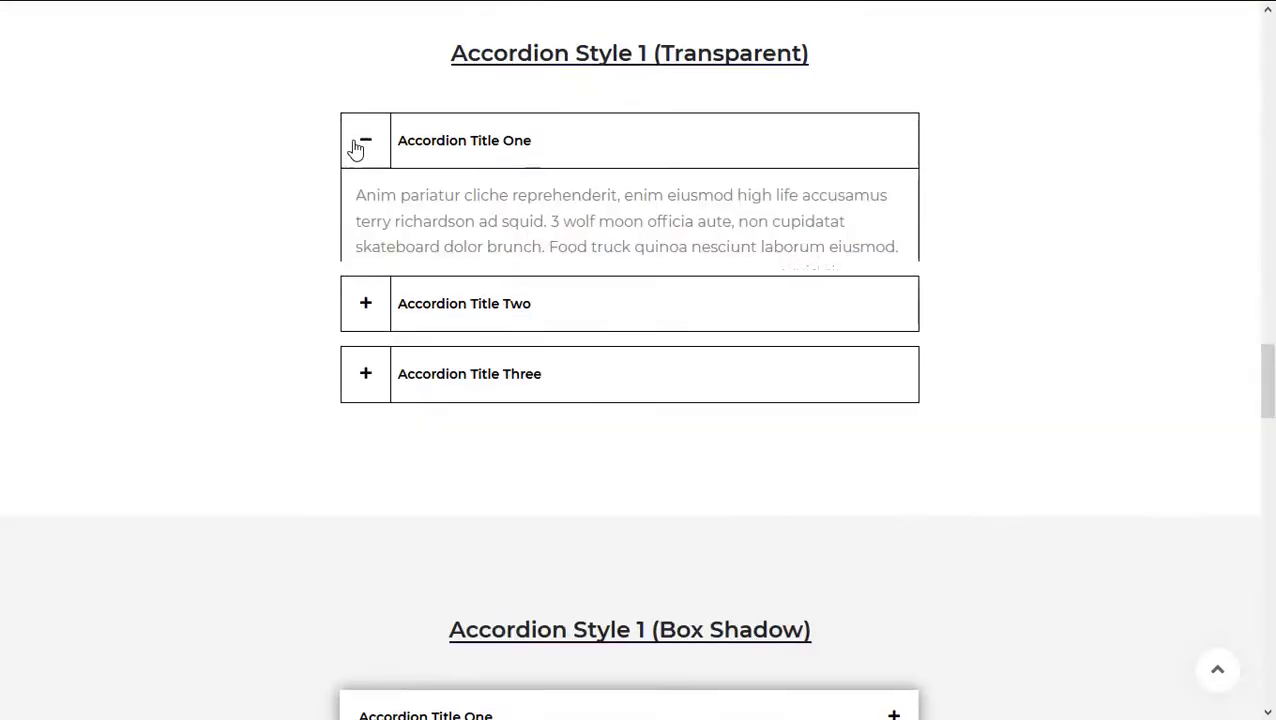
left_click(385, 468)
scroll(384, 450, "down", 8)
left_click(777, 228)
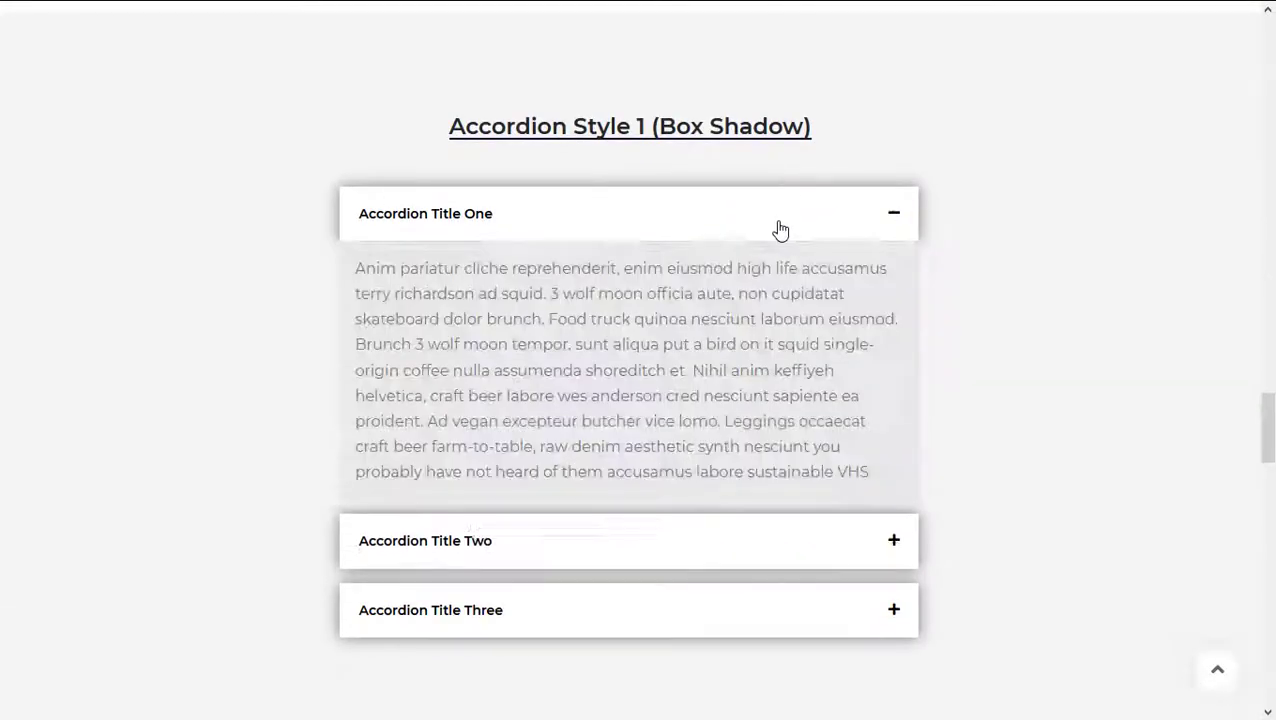
scroll(838, 360, "down", 2)
left_click(838, 360)
- Examine the image accordion demos, including the Style 2 gallery and the vertical Style 3
scroll(843, 365, "down", 5)
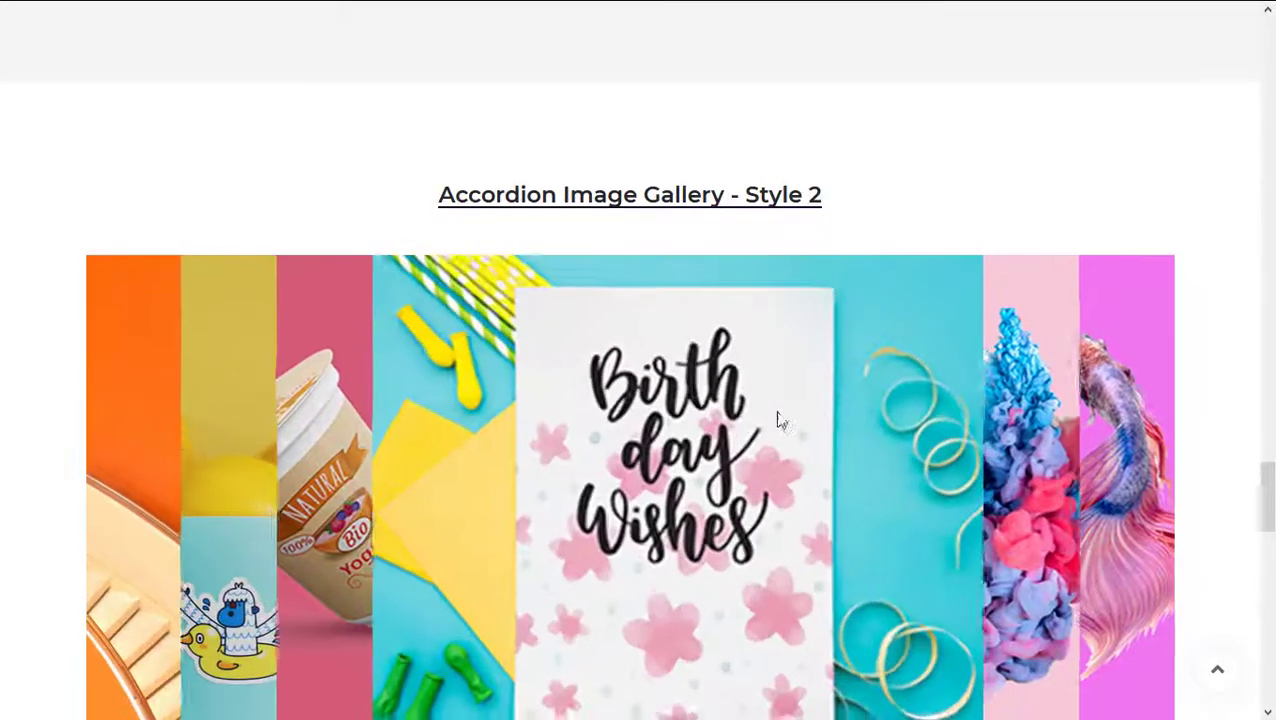
scroll(342, 432, "down", 1)
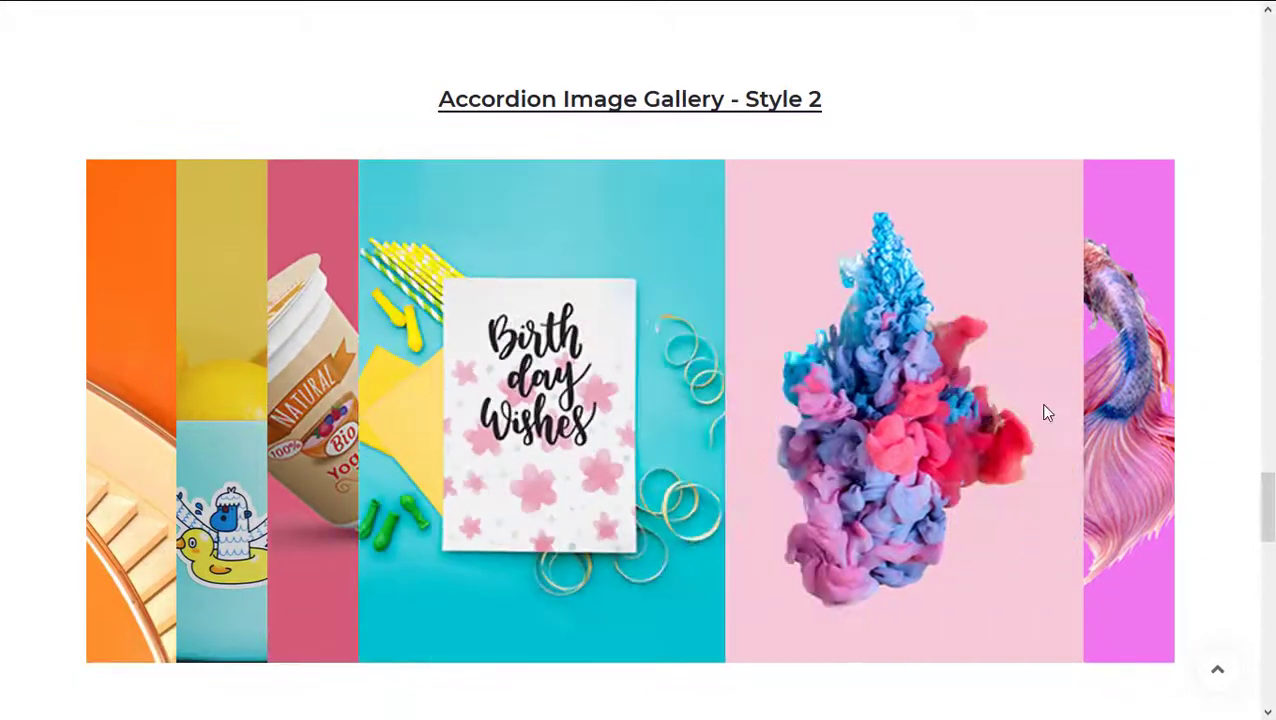
scroll(1166, 384, "down", 9)
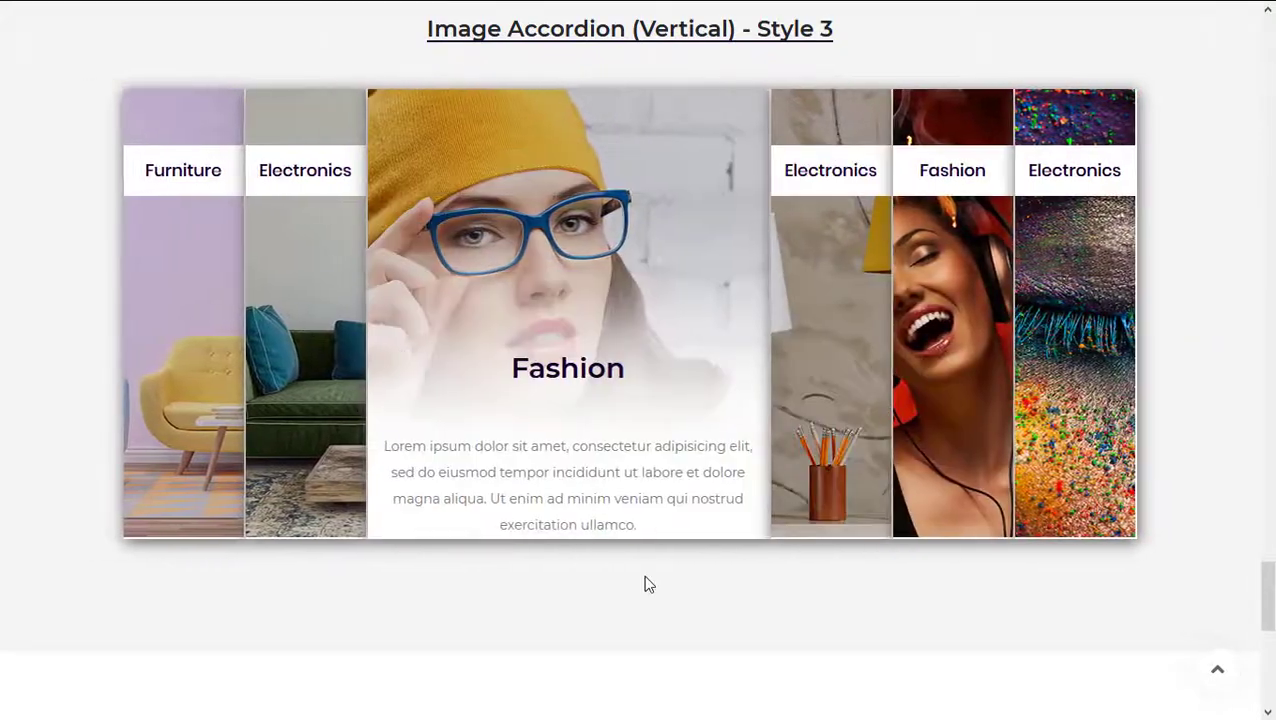
scroll(800, 580, "down", 4)
scroll(1185, 507, "down", 3)
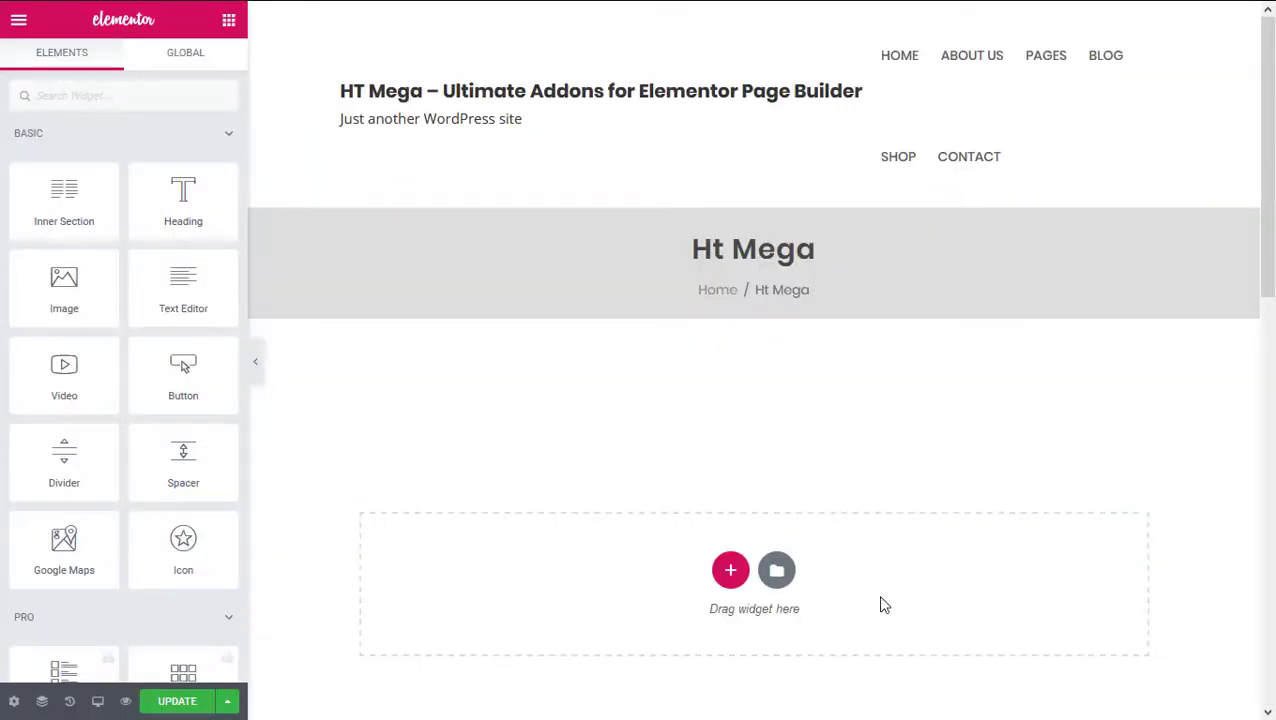
- Add a single-column section to the page and place the HTMega Accordion widget in it
left_click(729, 572)
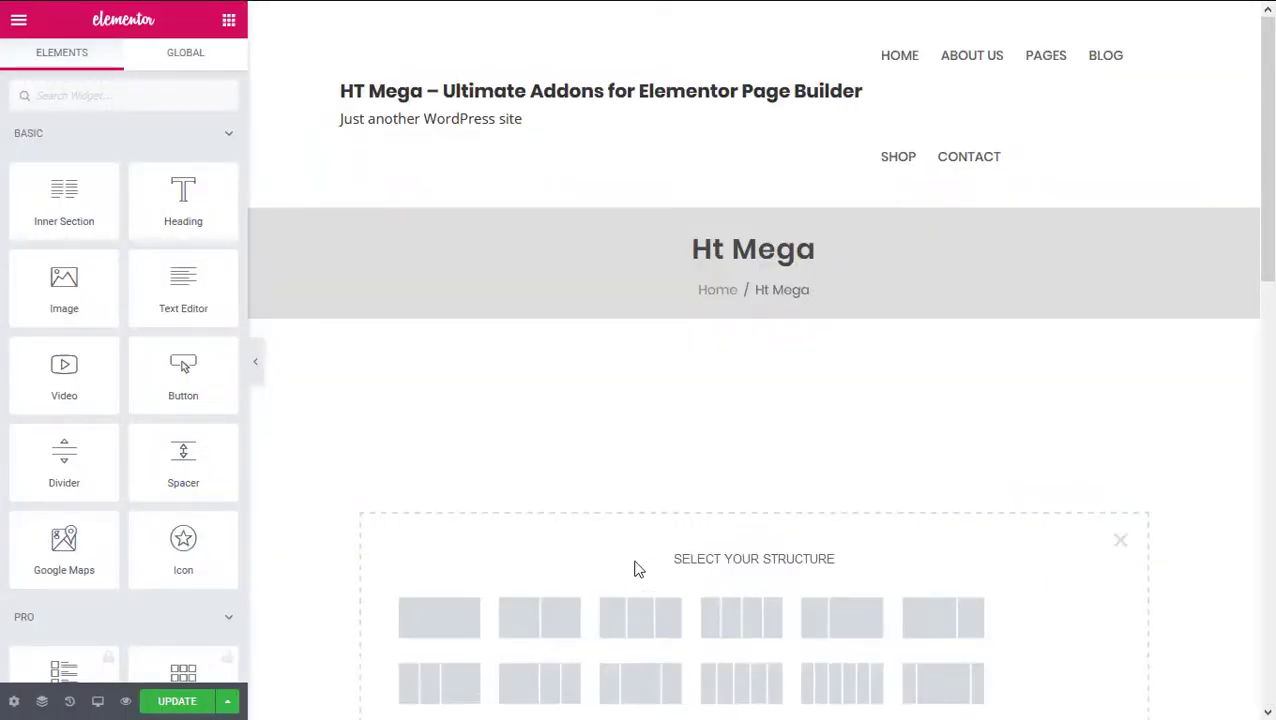
left_click(447, 624)
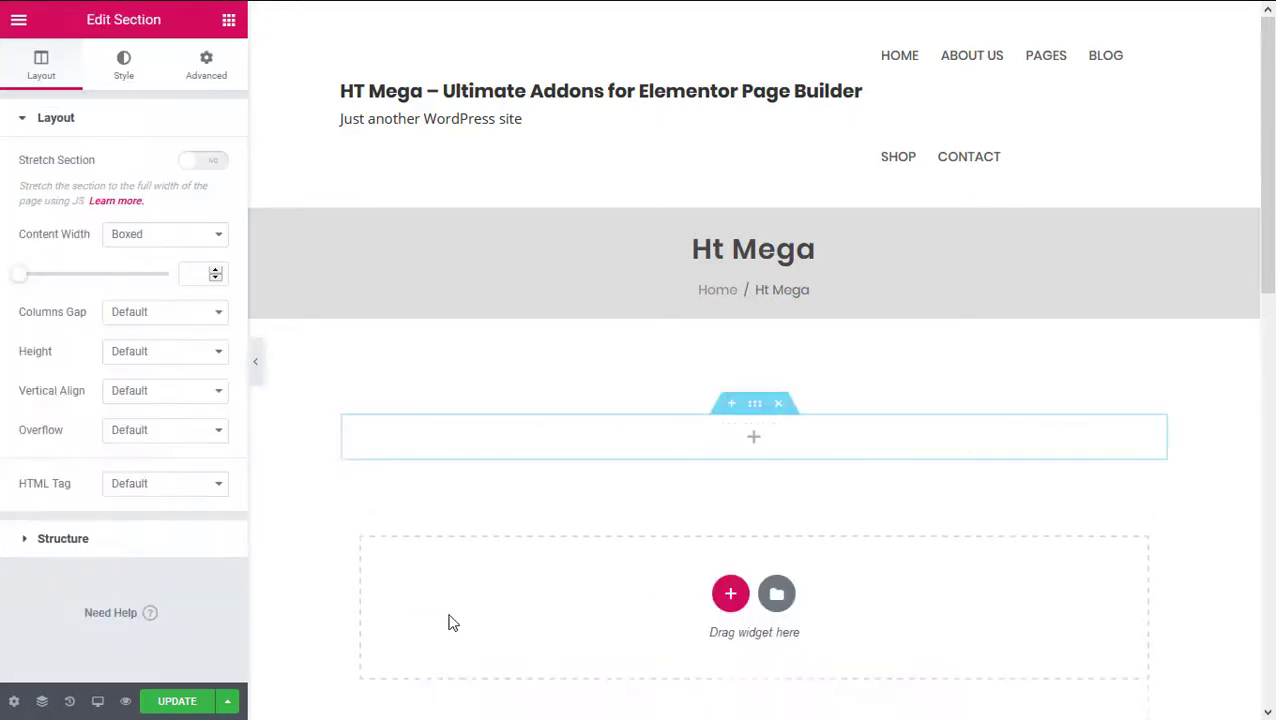
left_click(228, 21)
left_click(230, 136)
left_click(228, 180)
scroll(207, 341, "down", 3)
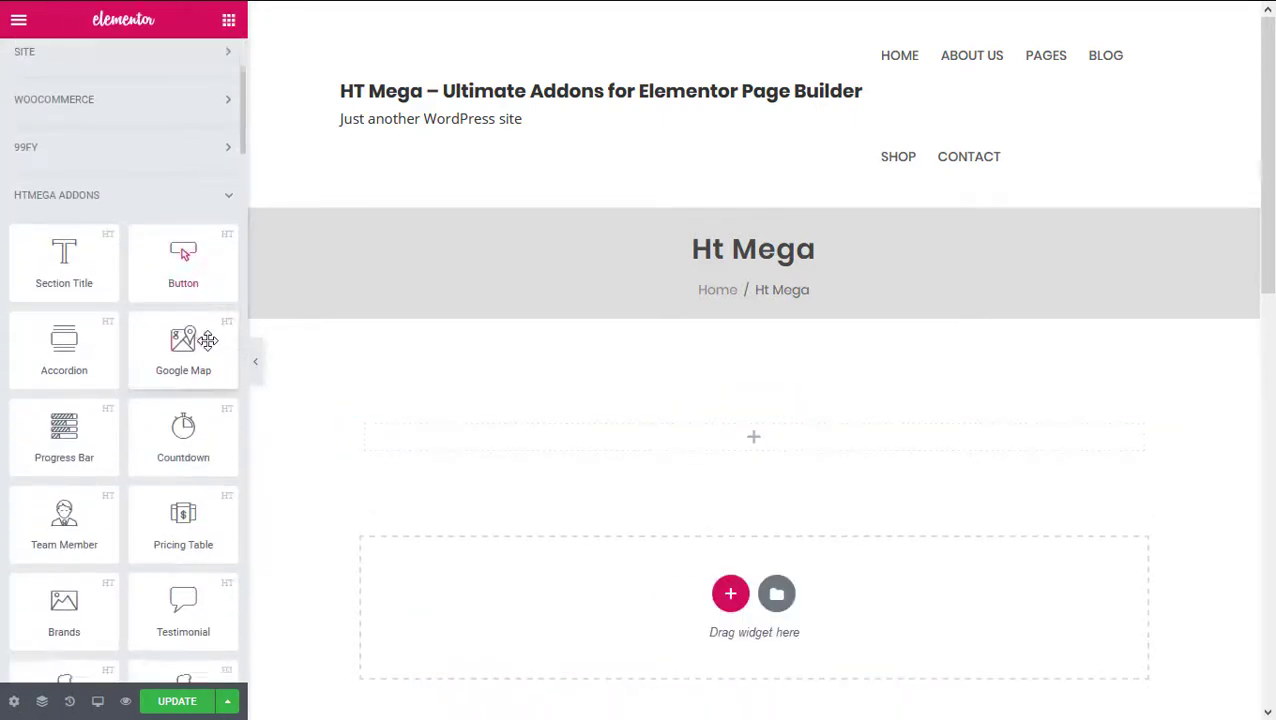
scroll(207, 341, "down", 1)
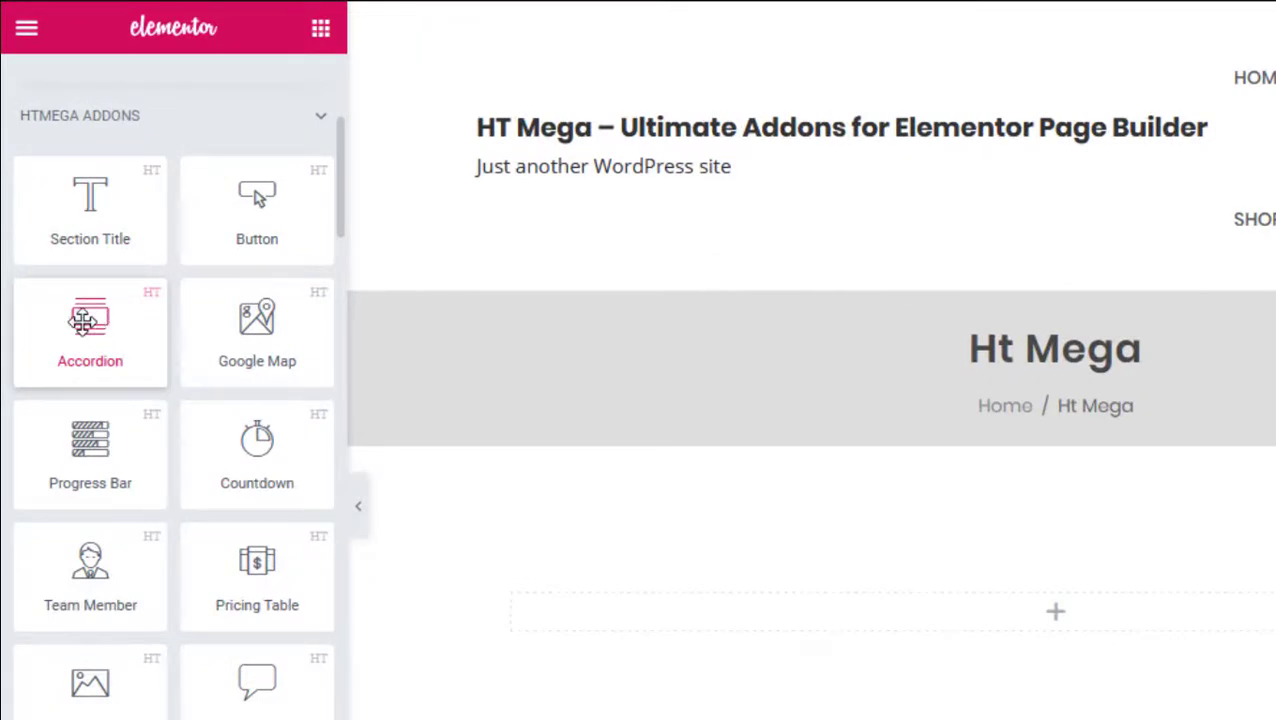
mouse_move(82, 320)
left_mouse_down()
mouse_move(971, 624)
mouse_move(1048, 621)
left_mouse_up()
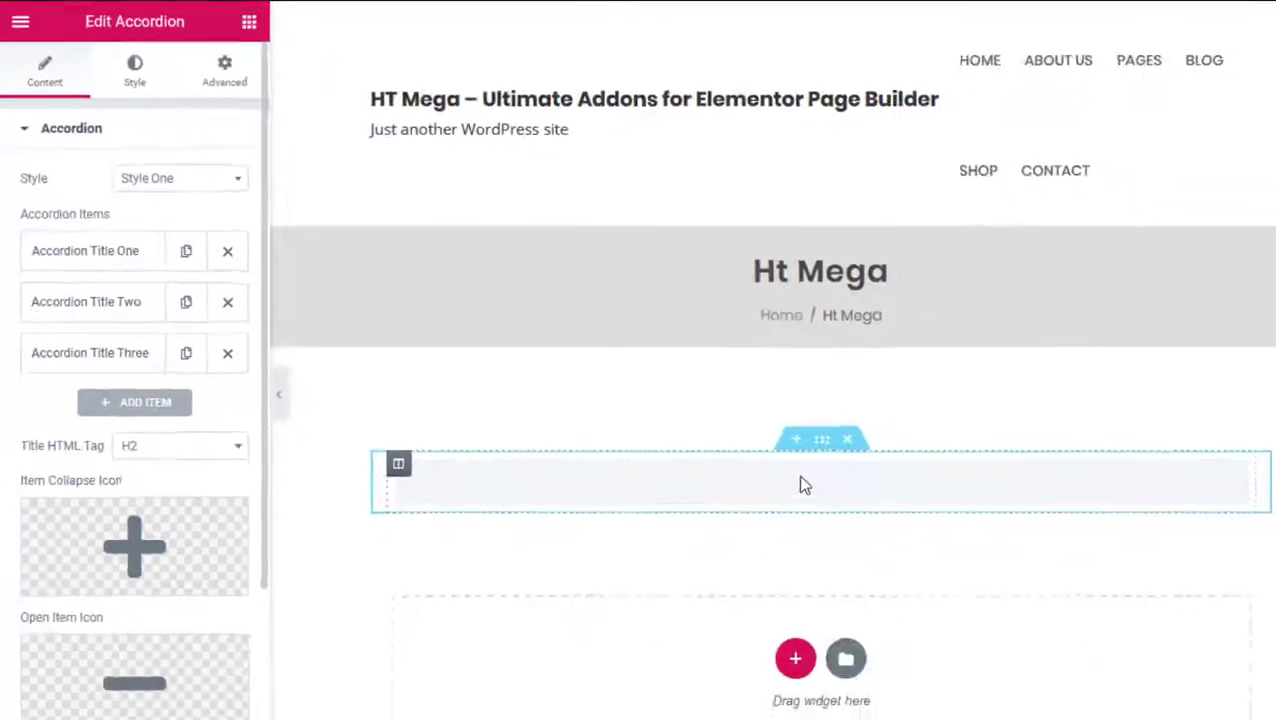
scroll(607, 365, "down", 3)
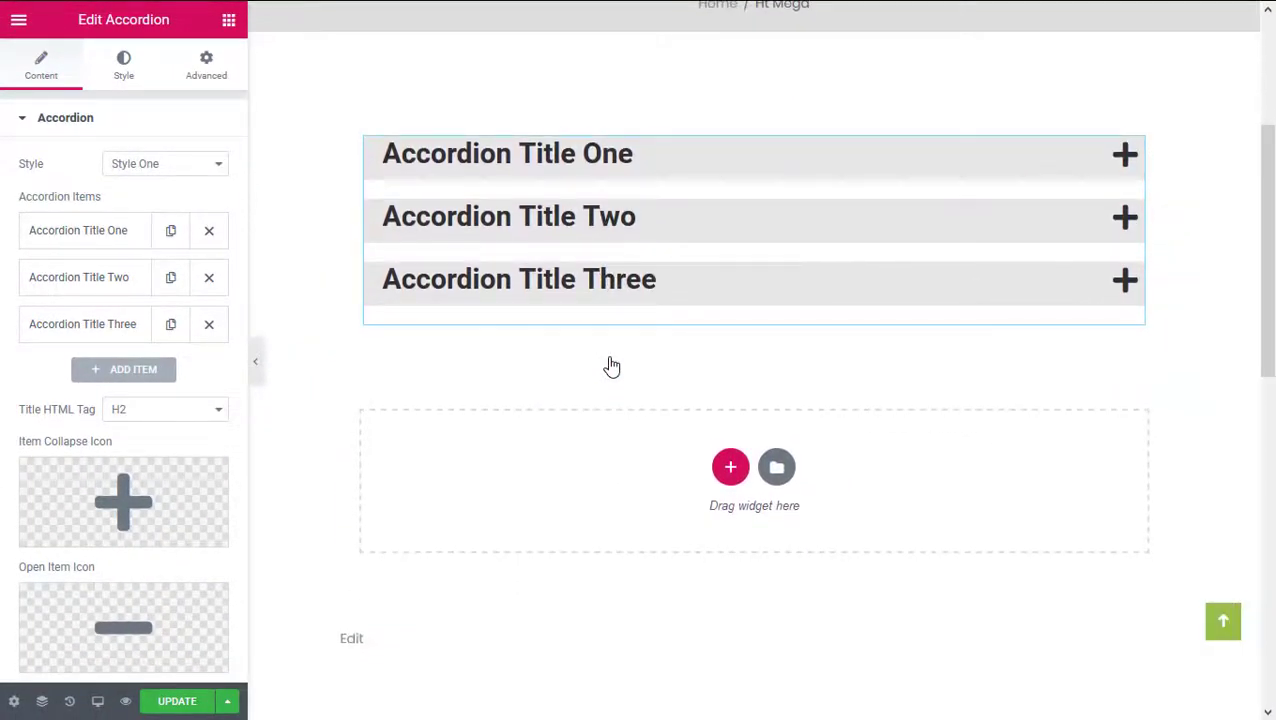
- Look through the styles available for the accordion without changing Style One
left_click(140, 164)
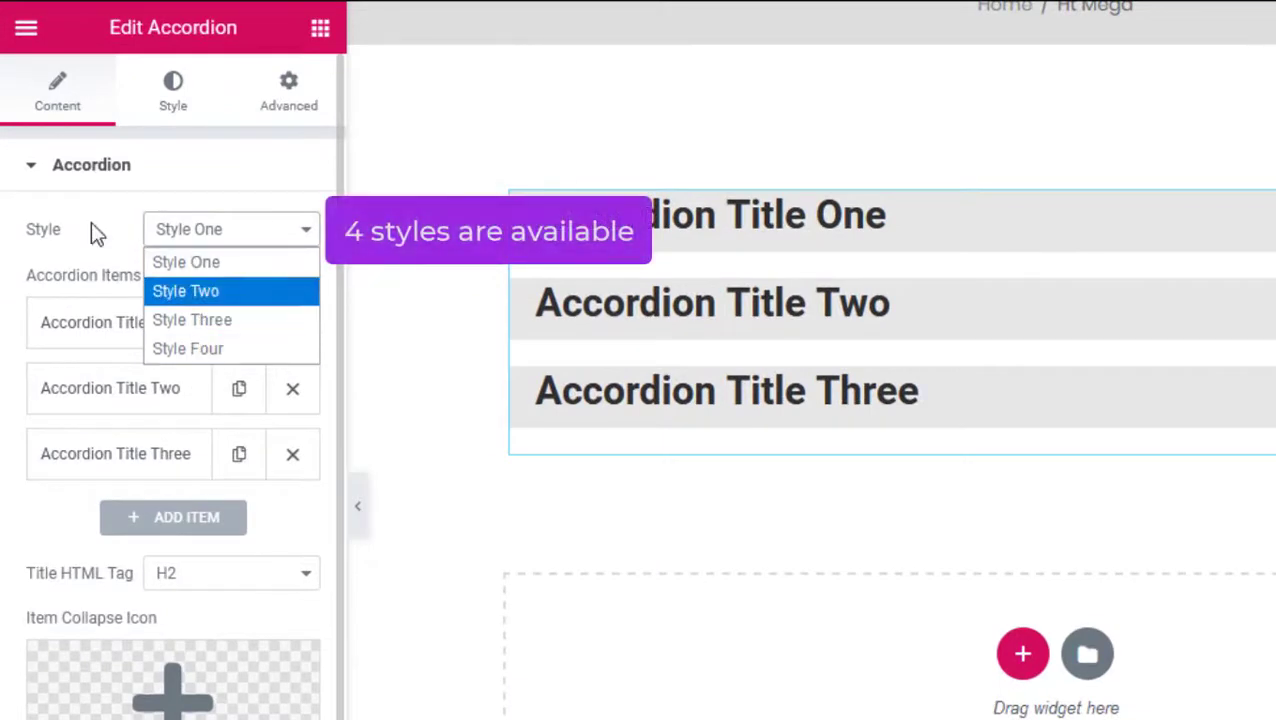
left_click(84, 172)
left_click(157, 172)
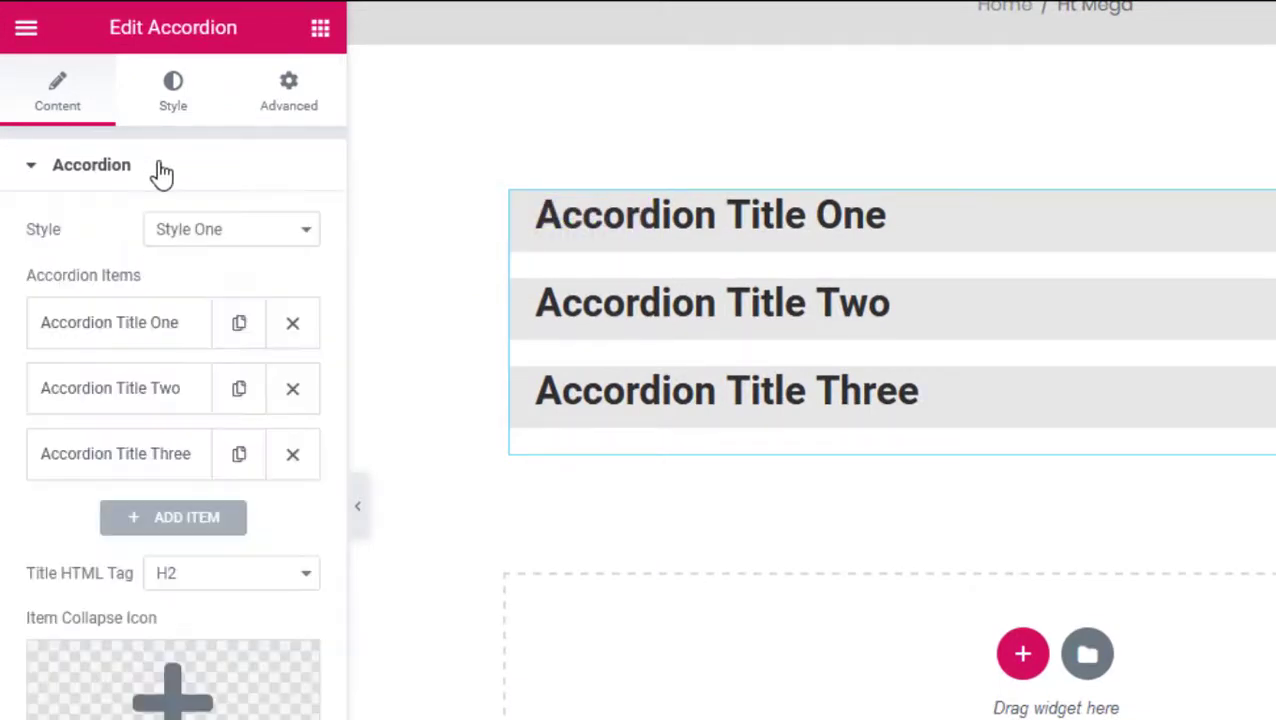
- Set the accordion's title HTML tag to H6
scroll(316, 508, "down", 1)
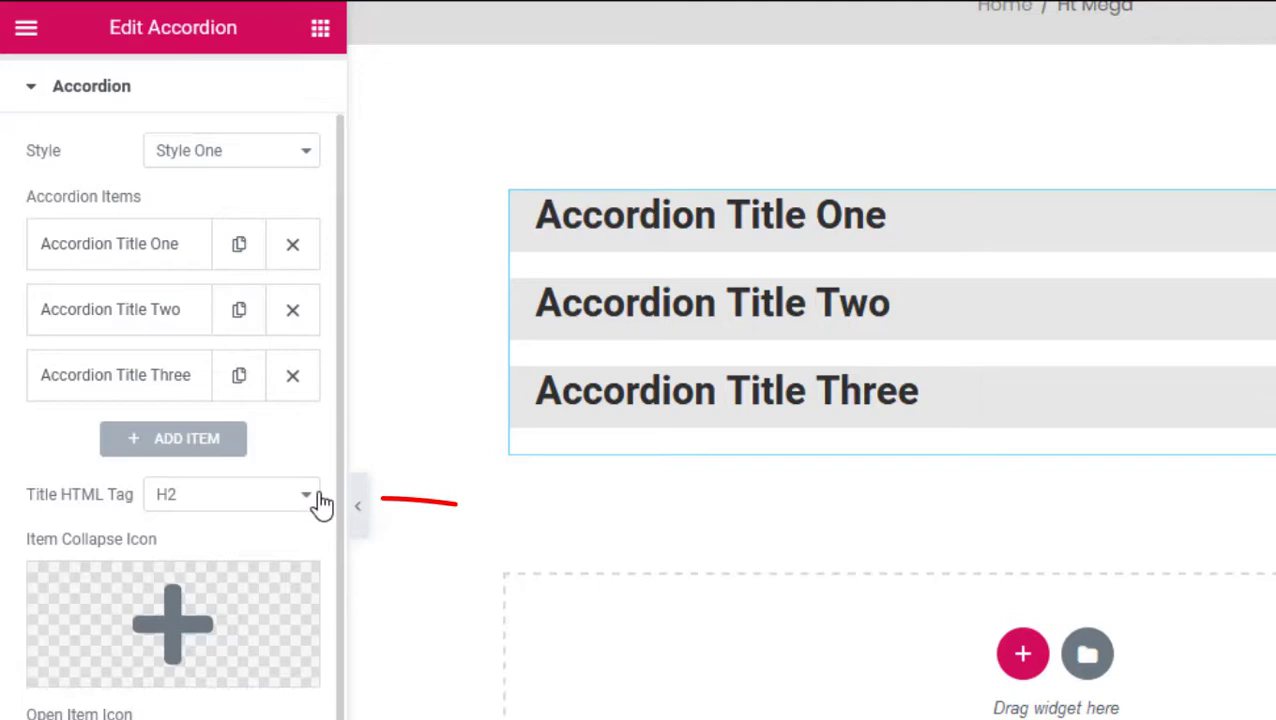
left_click(303, 500)
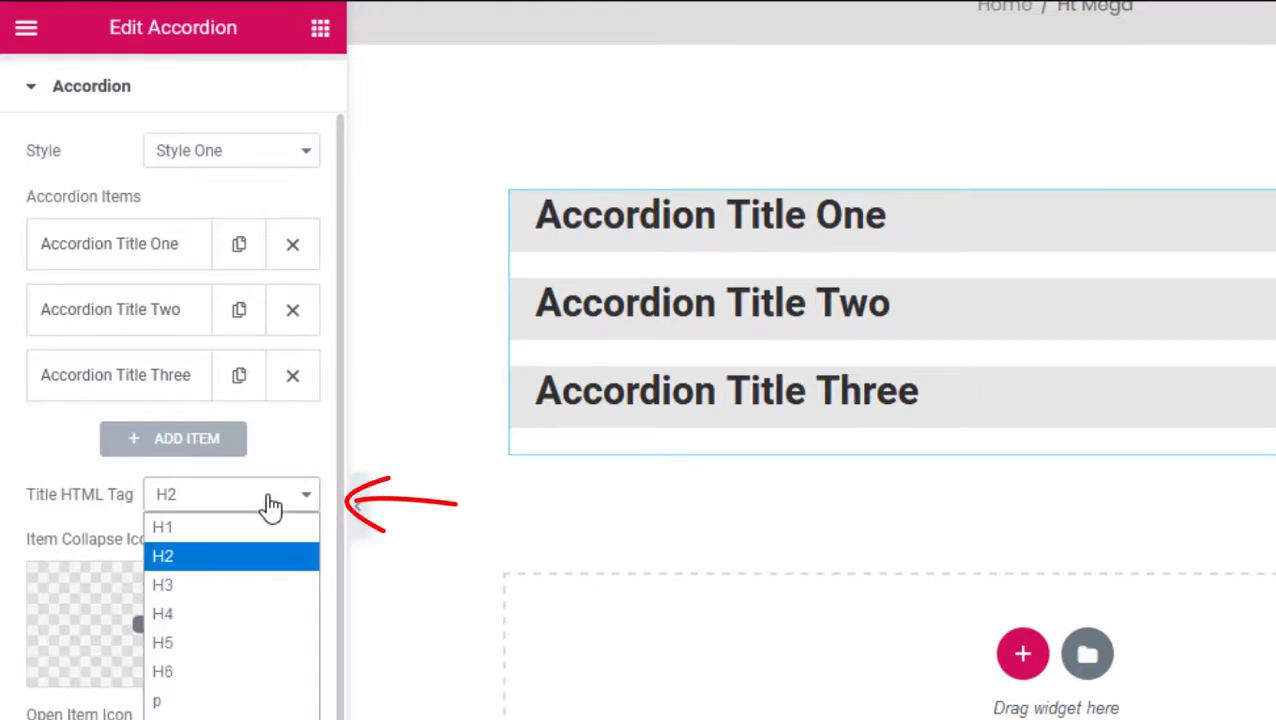
left_click(248, 672)
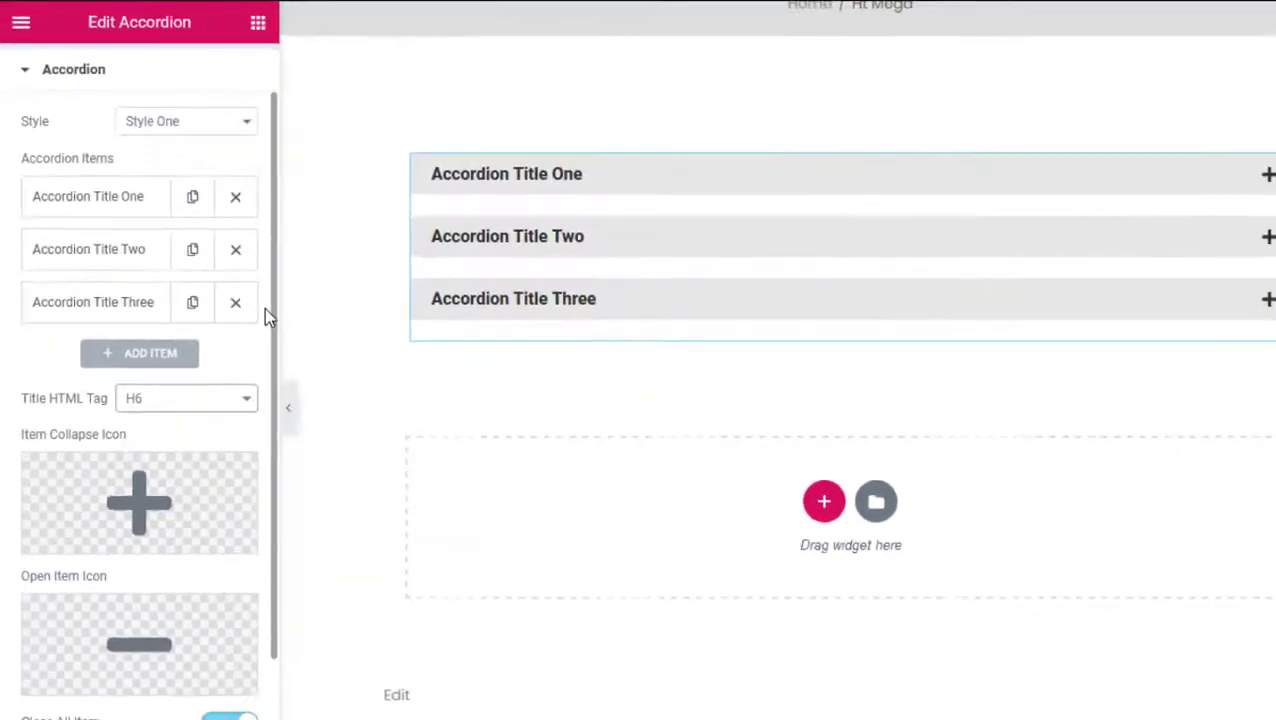
- Insert the Plus icon from the icon library as the accordion's item collapse icon
scroll(145, 381, "down", 1)
left_click(145, 383)
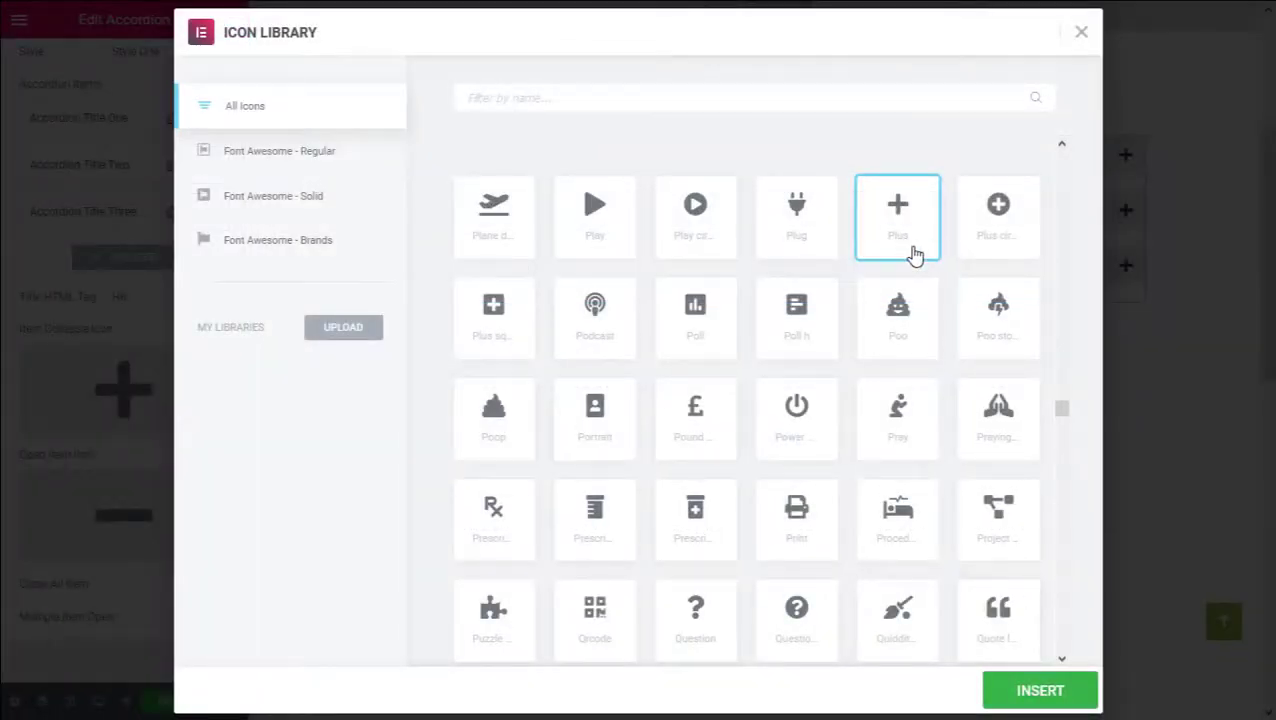
left_click(1040, 690)
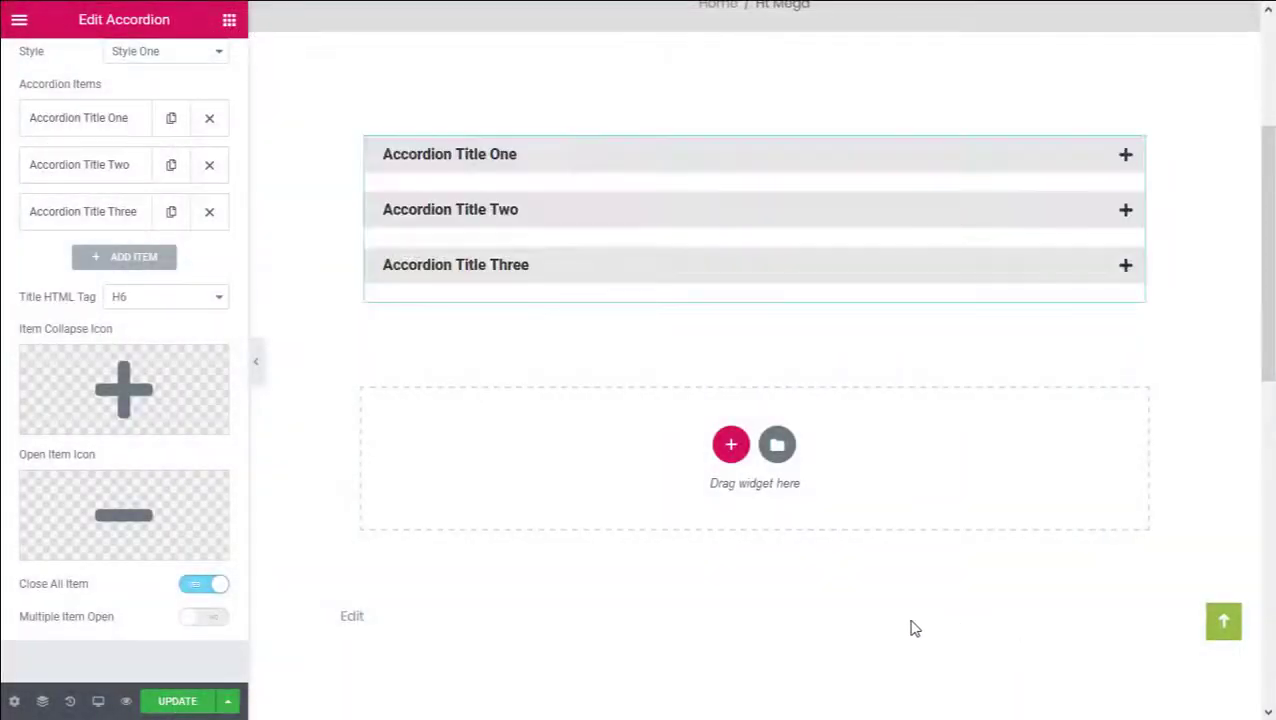
- Turn off Close All Item, test it by opening the second and third accordion items, and turn it back on
scroll(33, 535, "down", 1)
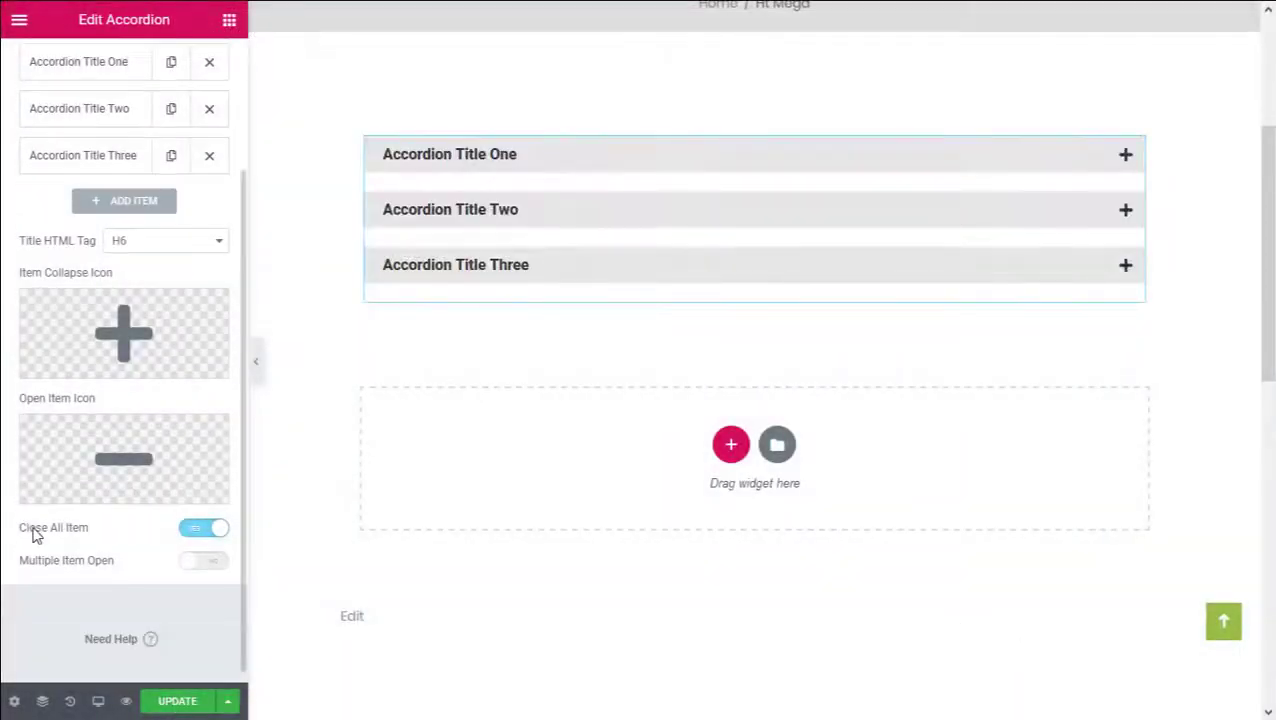
left_click(197, 532)
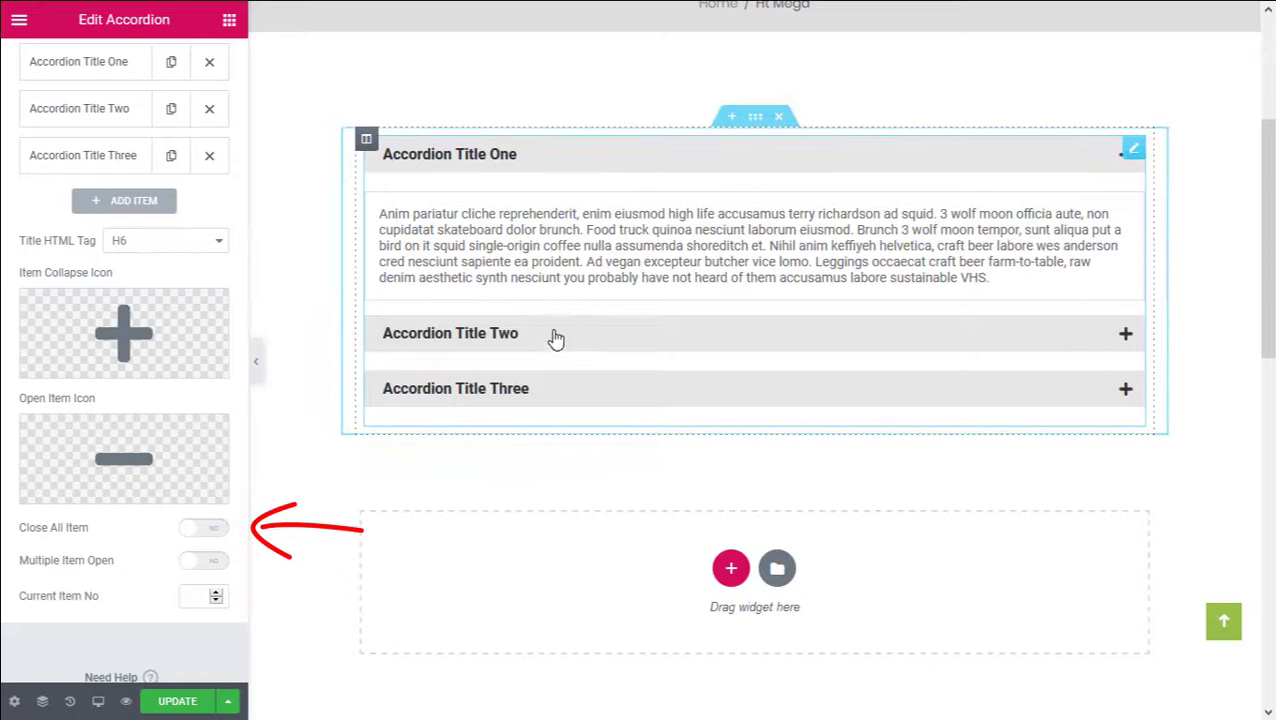
left_click(555, 334)
left_click(573, 395)
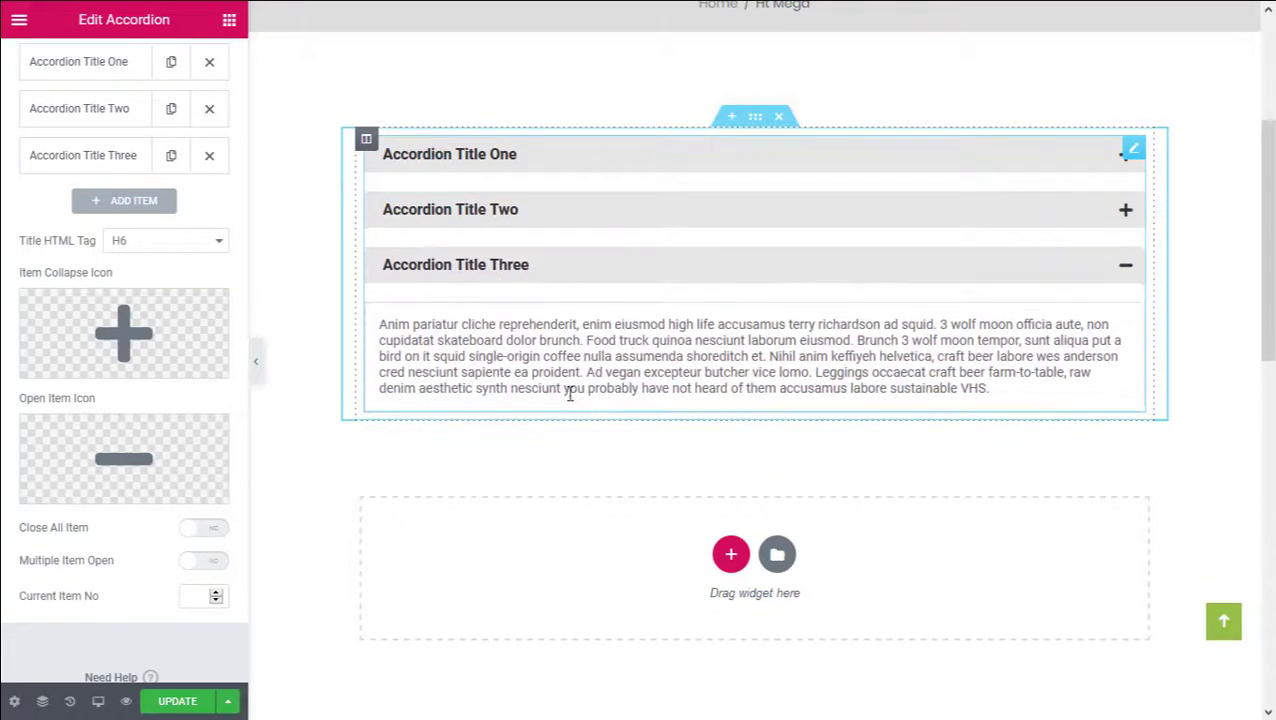
left_click(203, 530)
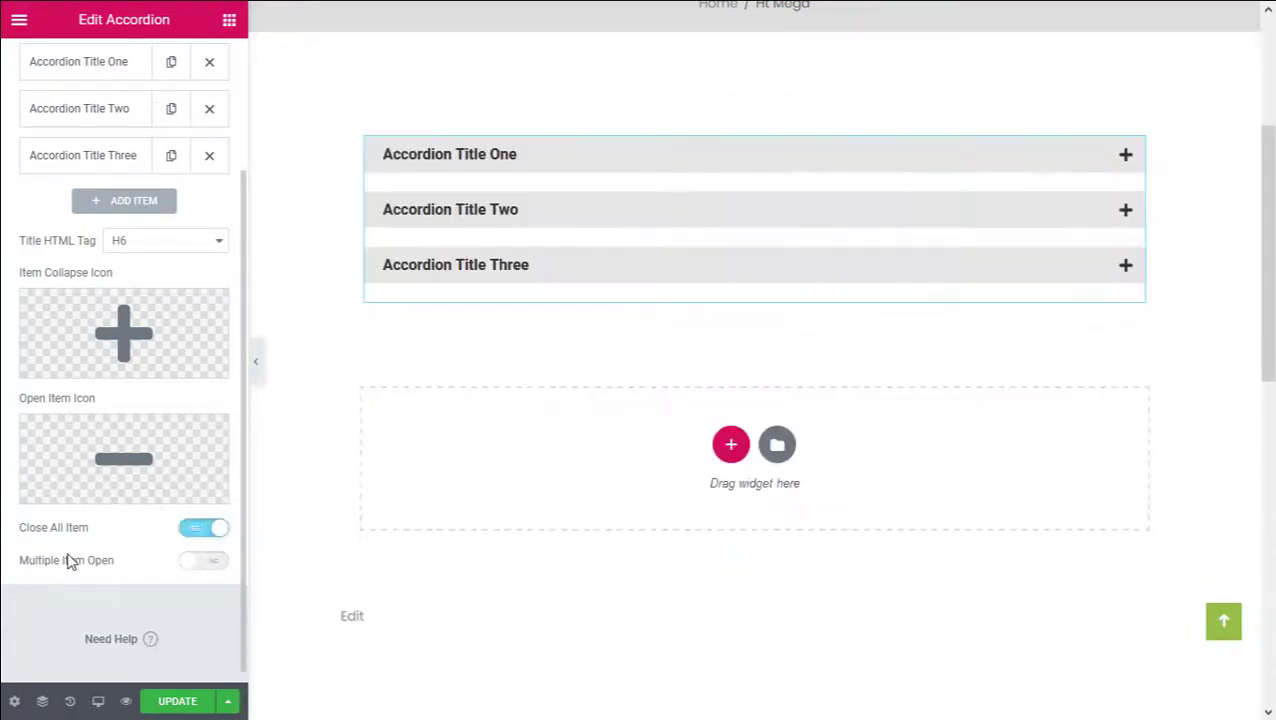
- Enable Multiple Item Open, test it by opening the accordion items together, and disable it again
left_click(201, 564)
left_click(547, 156)
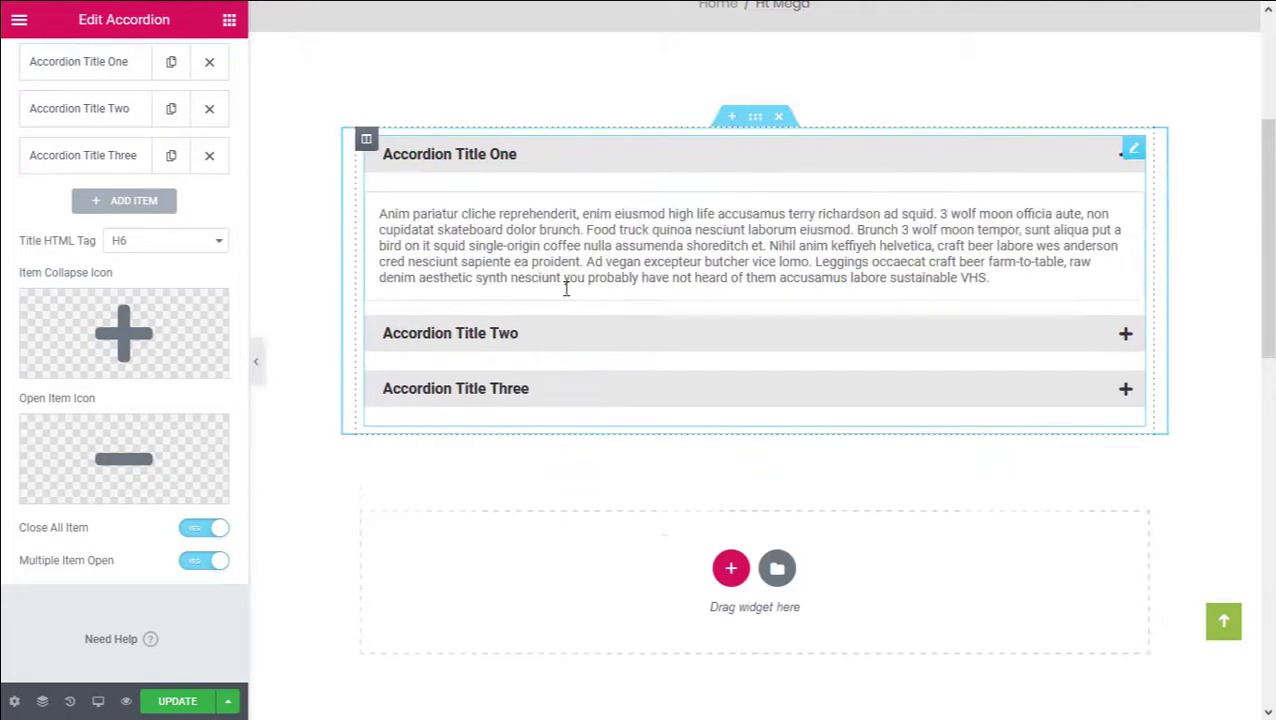
left_click(590, 333)
left_click(621, 509)
left_click(203, 561)
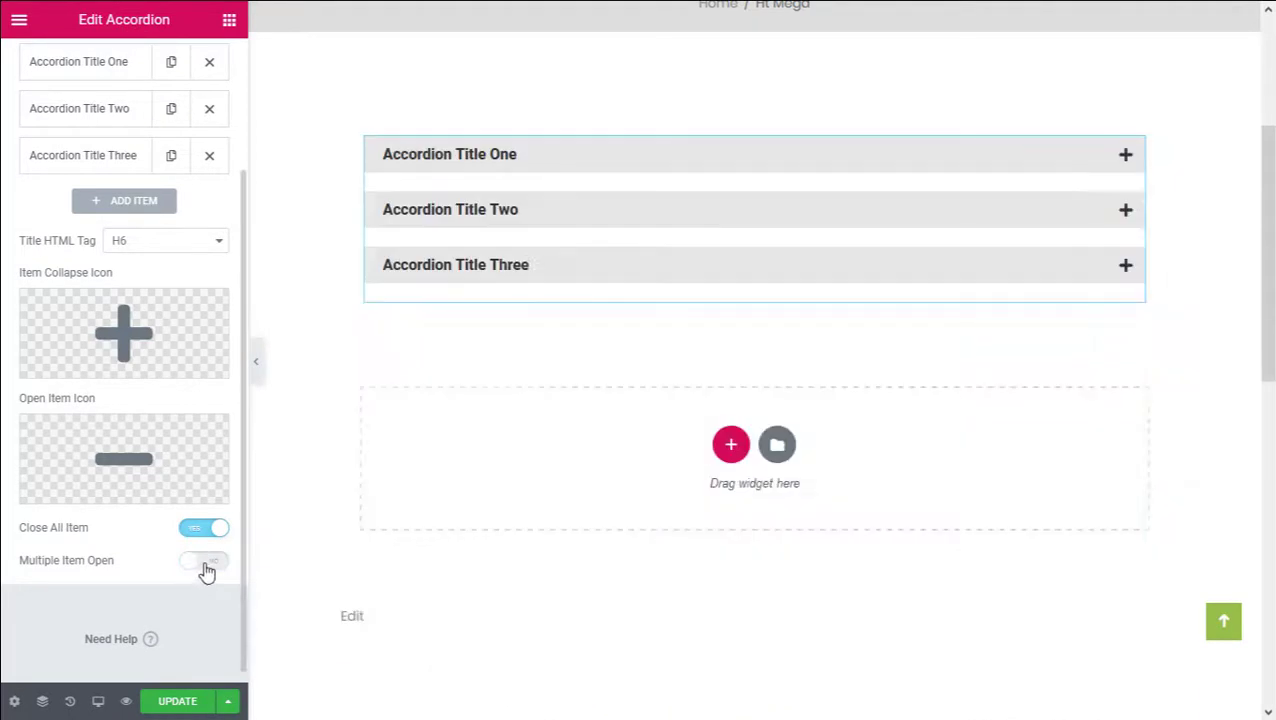
- Change the first accordion item's title to "Accordion Title One #1"
scroll(70, 228, "up", 2)
left_click(90, 229)
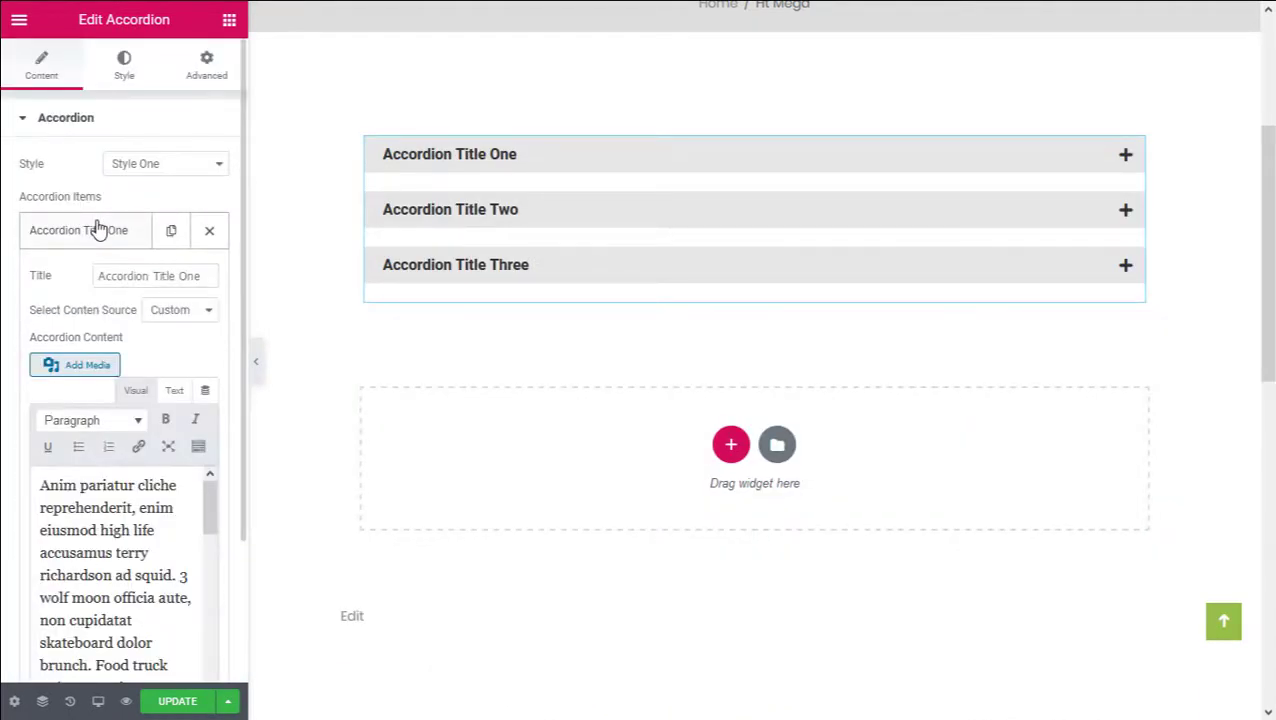
left_click(213, 286)
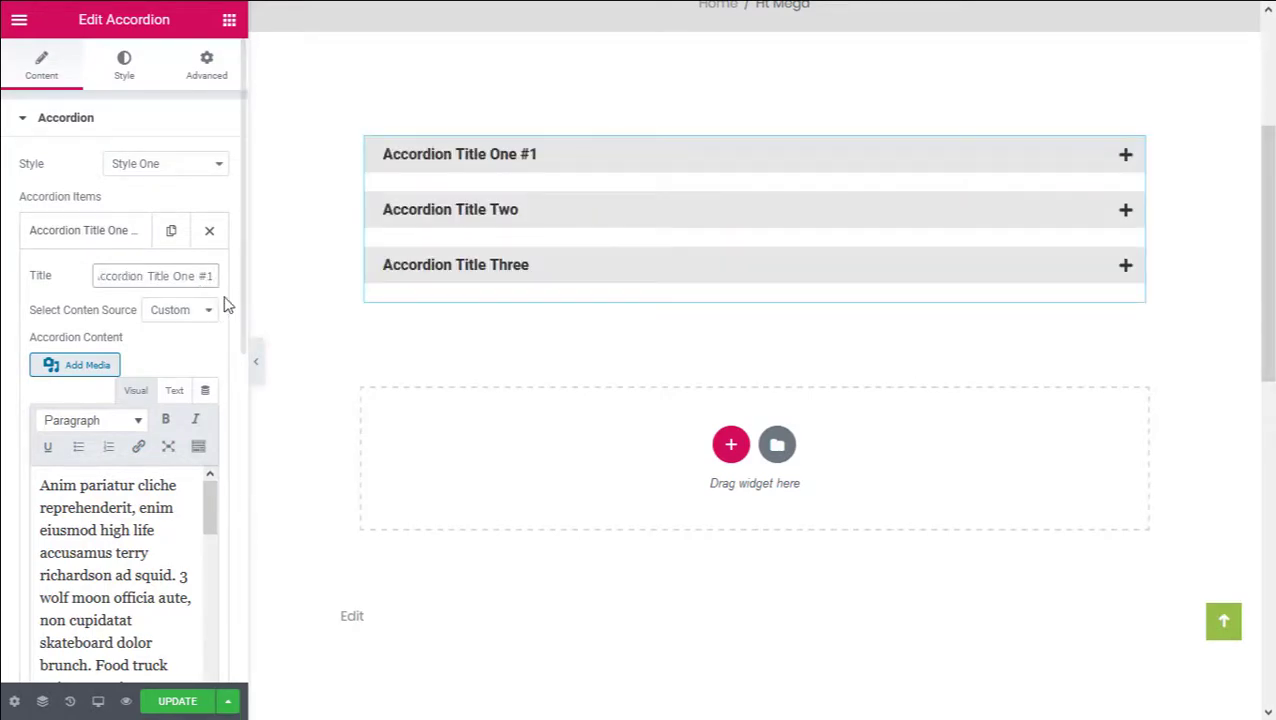
- Look at the content source options of the first accordion item, including Elementor Template
scroll(226, 310, "down", 1)
left_click(165, 258)
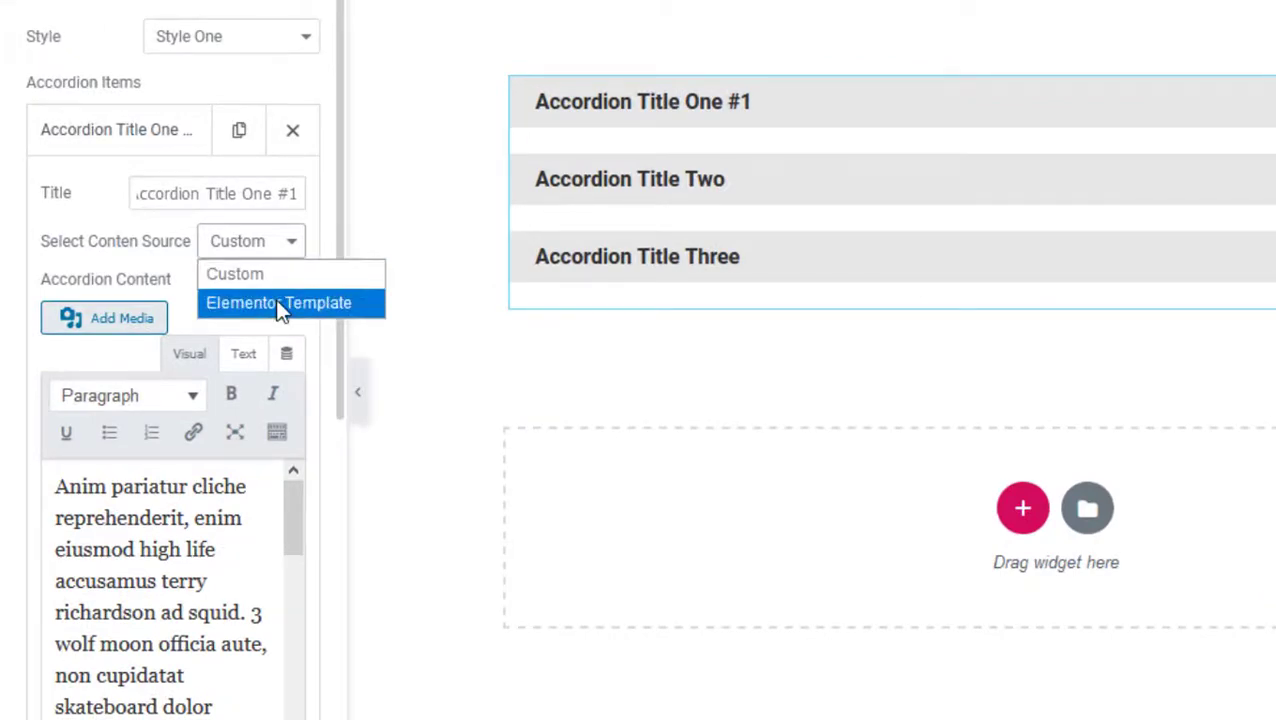
left_click(192, 291)
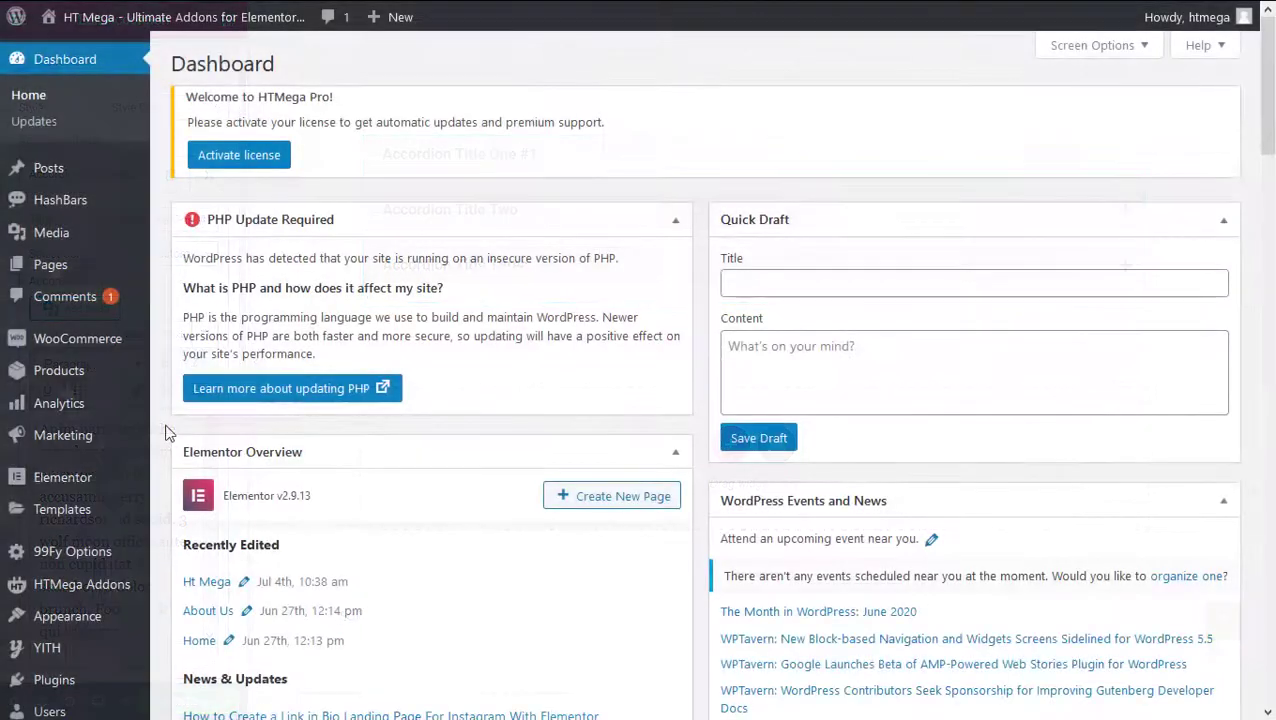
- Create a new Elementor template of type Section named "Accordion"
mouse_move(92, 520)
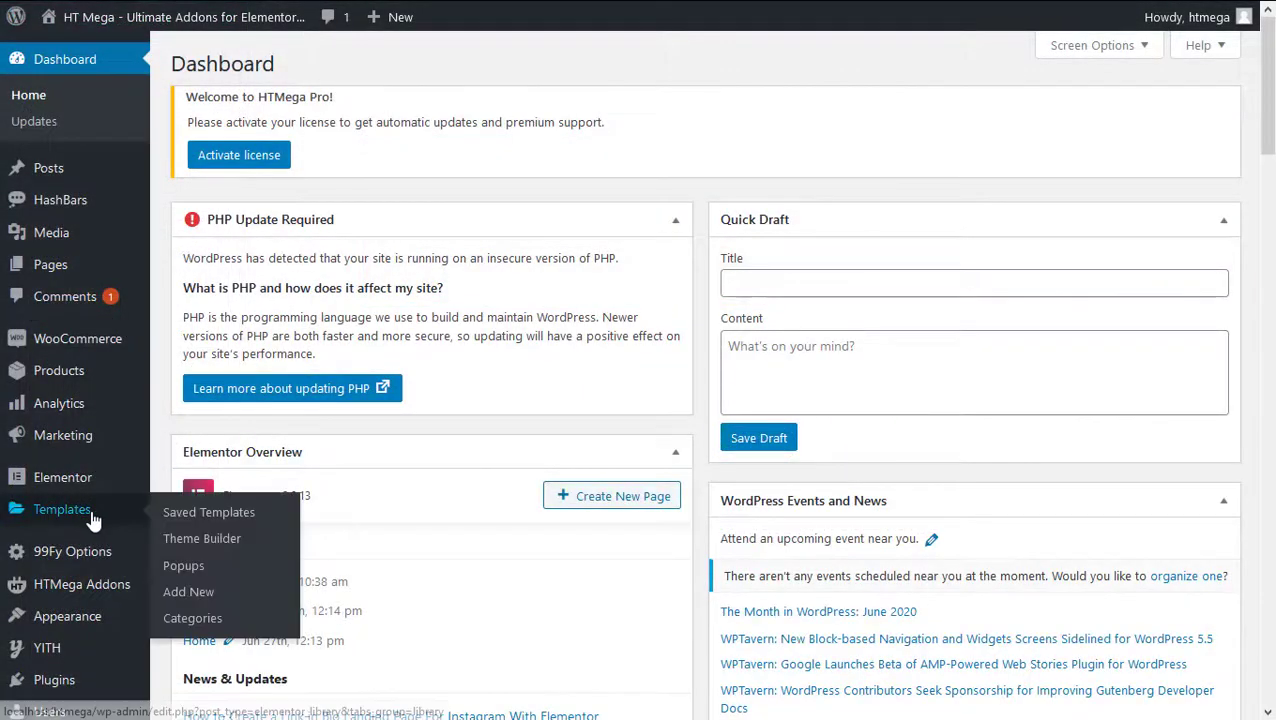
left_click(216, 593)
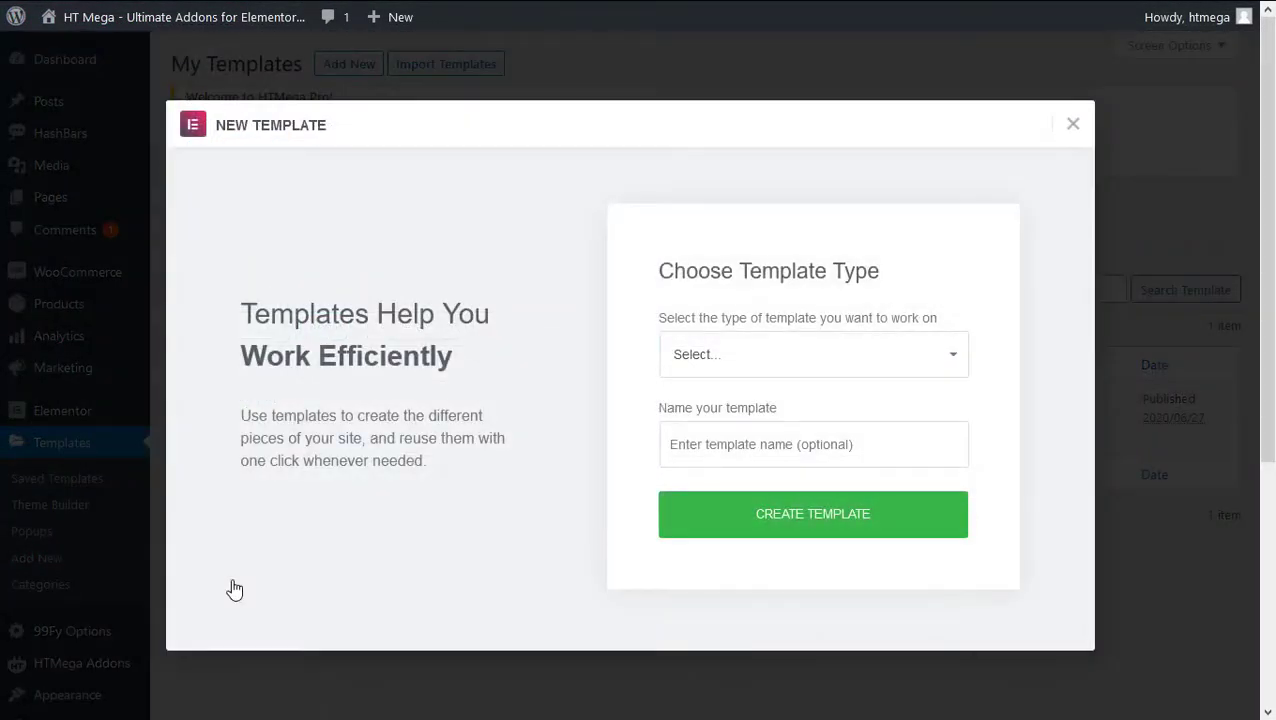
left_click(770, 362)
left_click(730, 438)
right_click(730, 444)
left_click(700, 521)
left_click(792, 516)
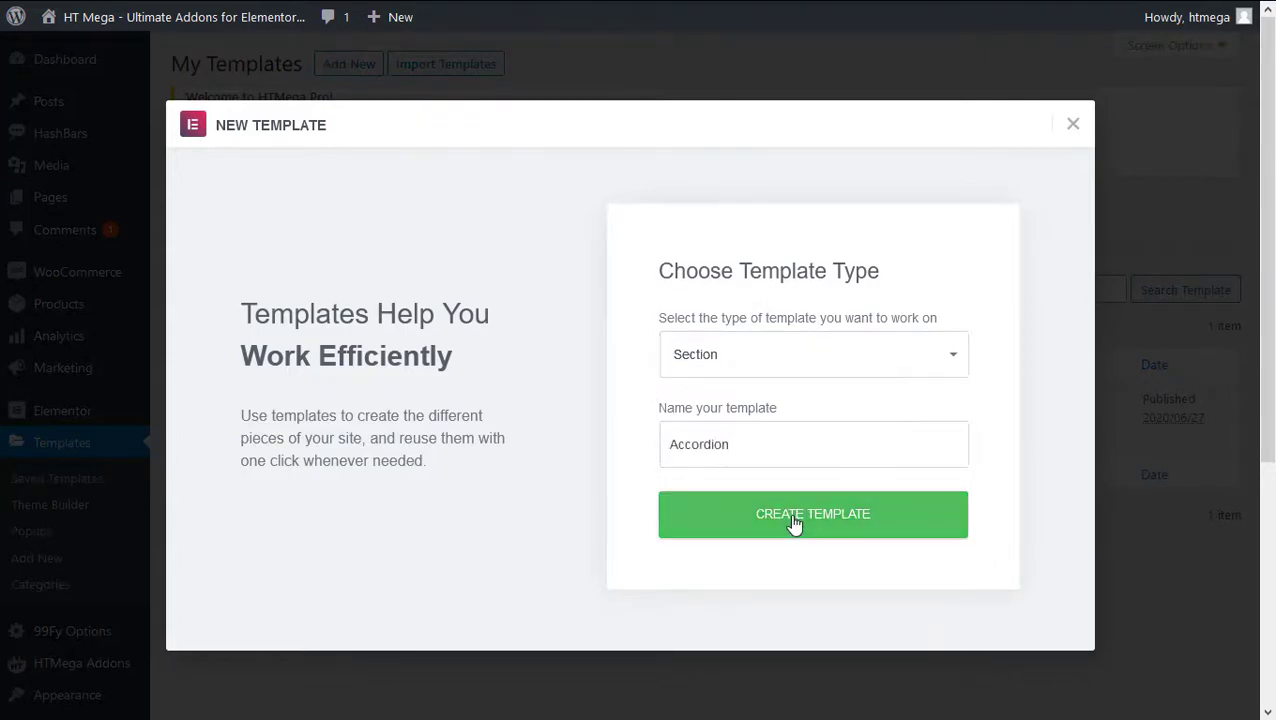
- Add a two-column section to the template and place an Image widget with blog-sidebar-1.jpg in its first column
left_click(724, 567)
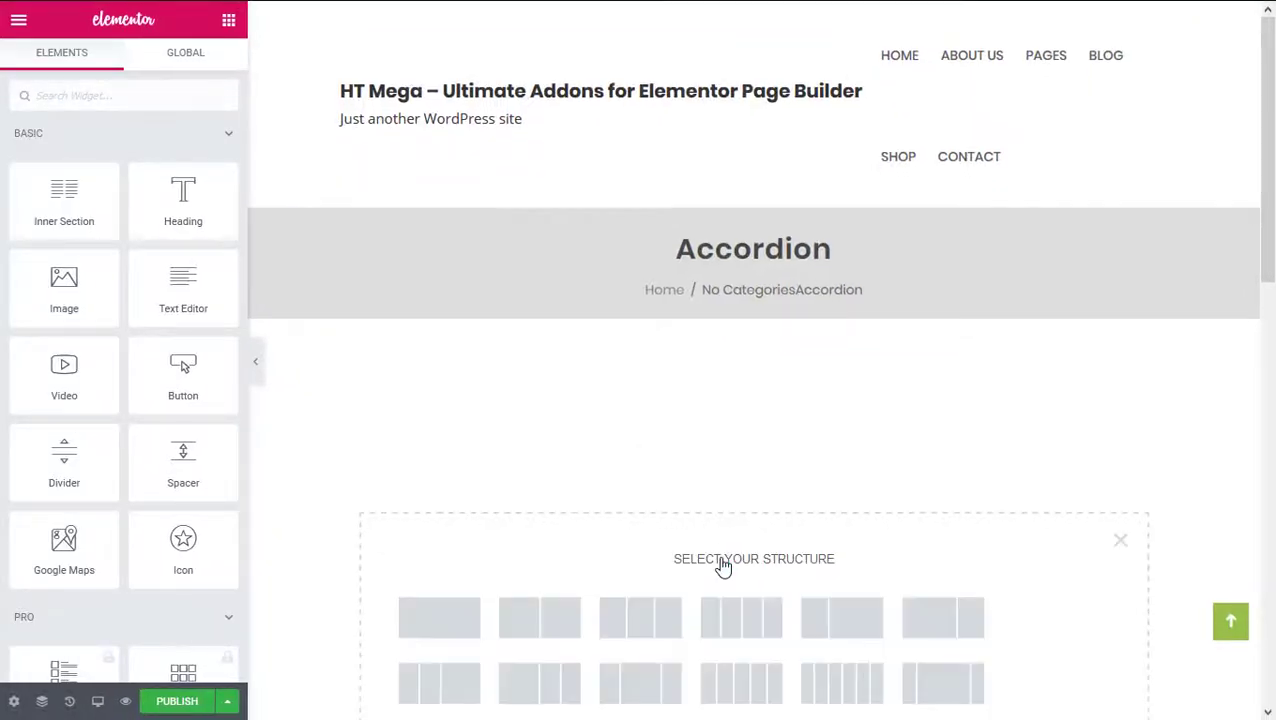
left_click(556, 596)
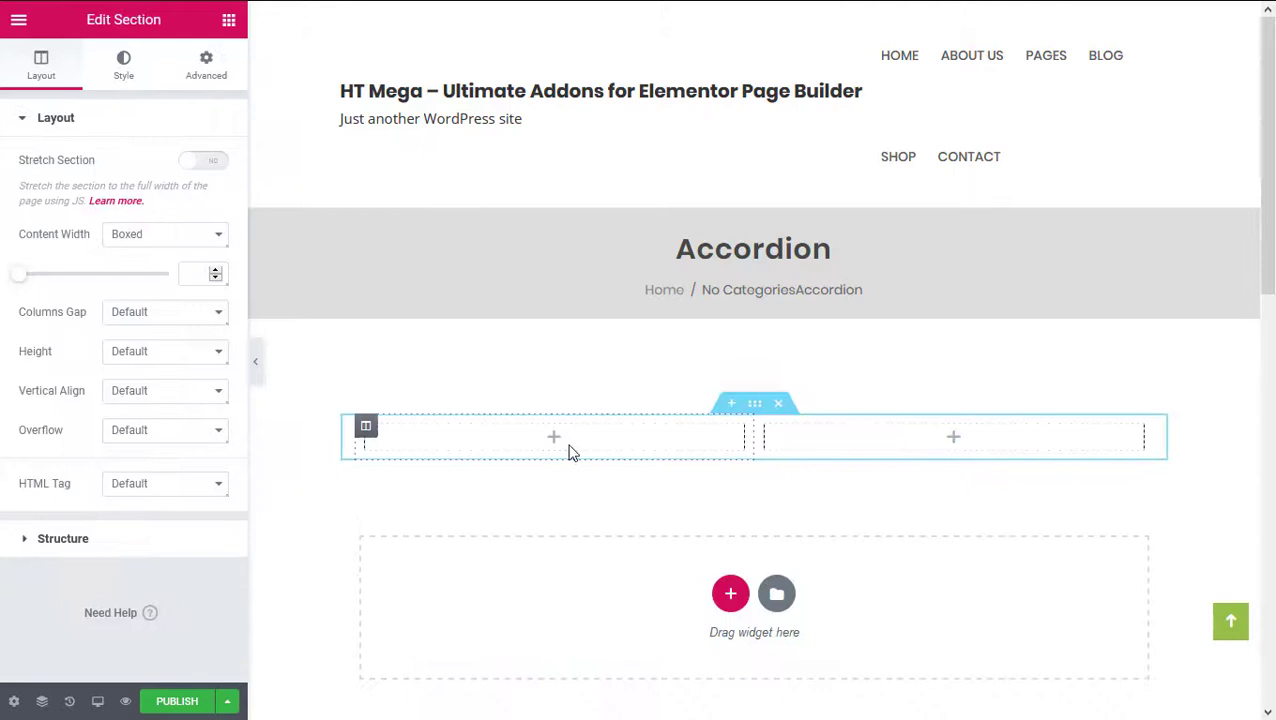
left_click(556, 439)
left_click_drag(68, 277, 541, 441)
left_click(541, 441)
left_click(255, 483)
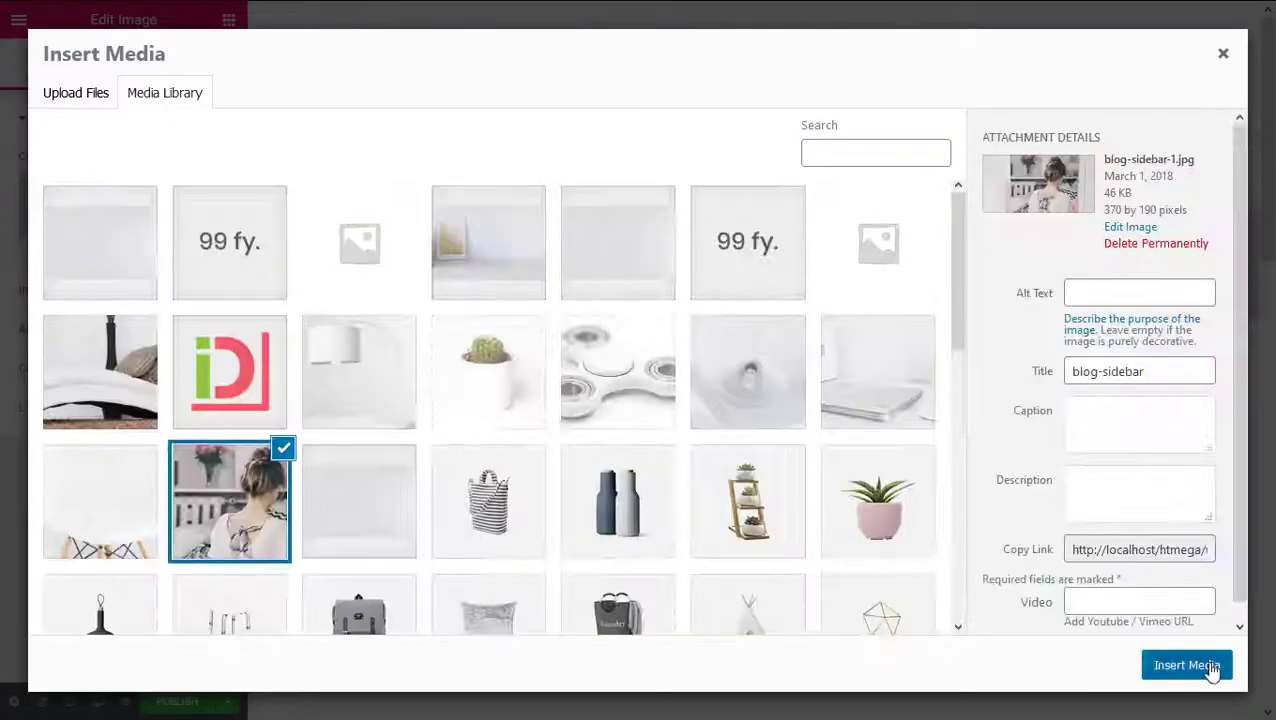
left_click(1187, 665)
- Add a Heading widget to the second column and a Text Editor widget below it
left_click(955, 514)
left_click_drag(183, 200, 1005, 515)
left_click(228, 22)
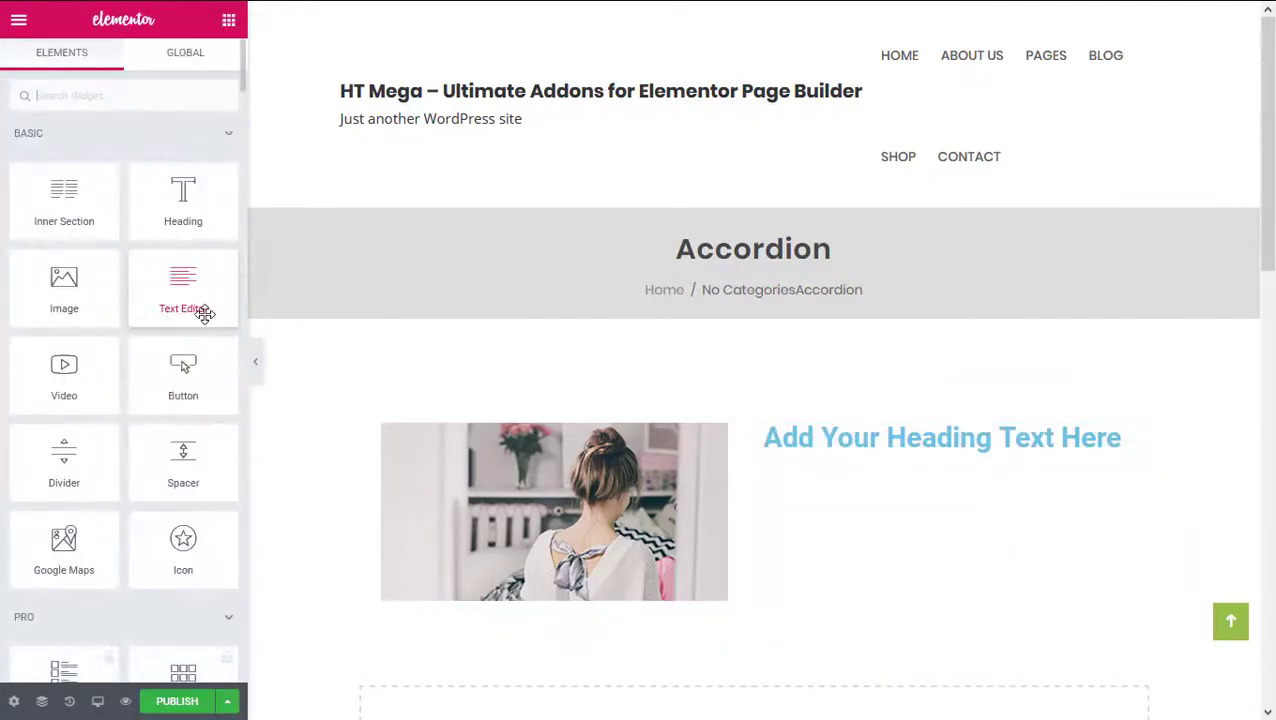
left_click_drag(202, 313, 993, 470)
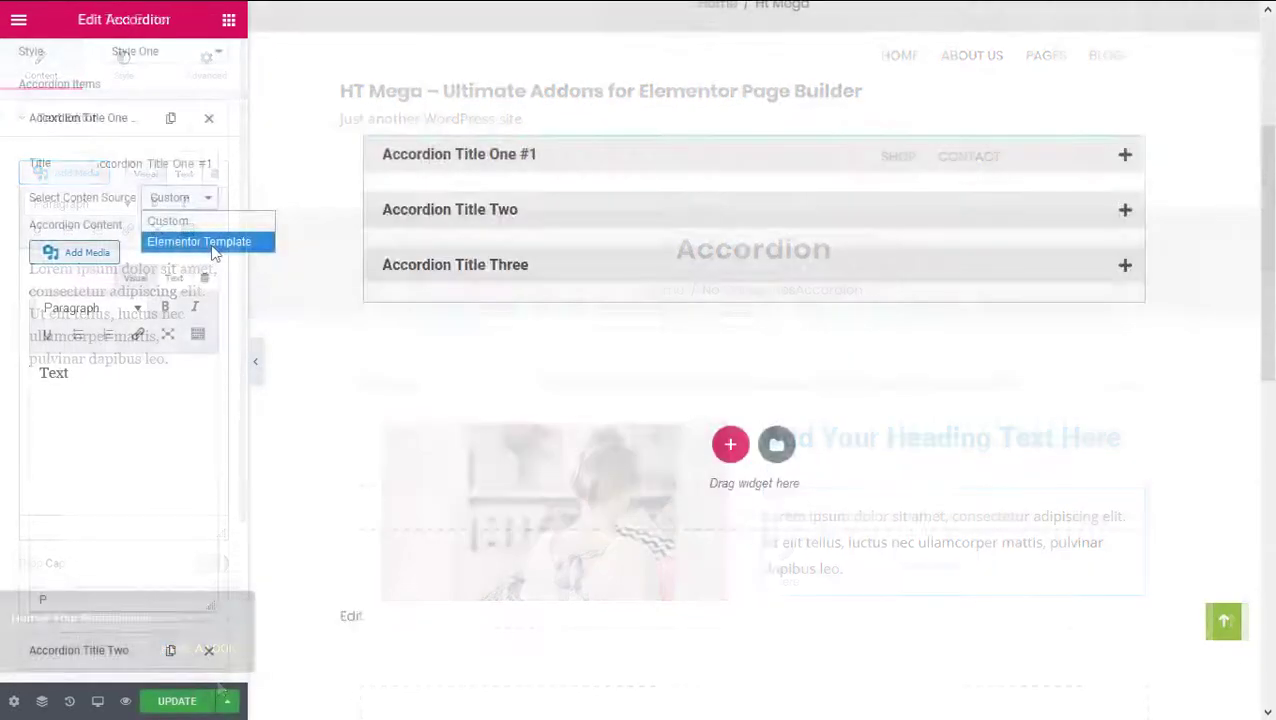
- On the Ht Mega page, set the first accordion item's content source to Elementor Template and choose Accordion (section)
left_click(219, 251)
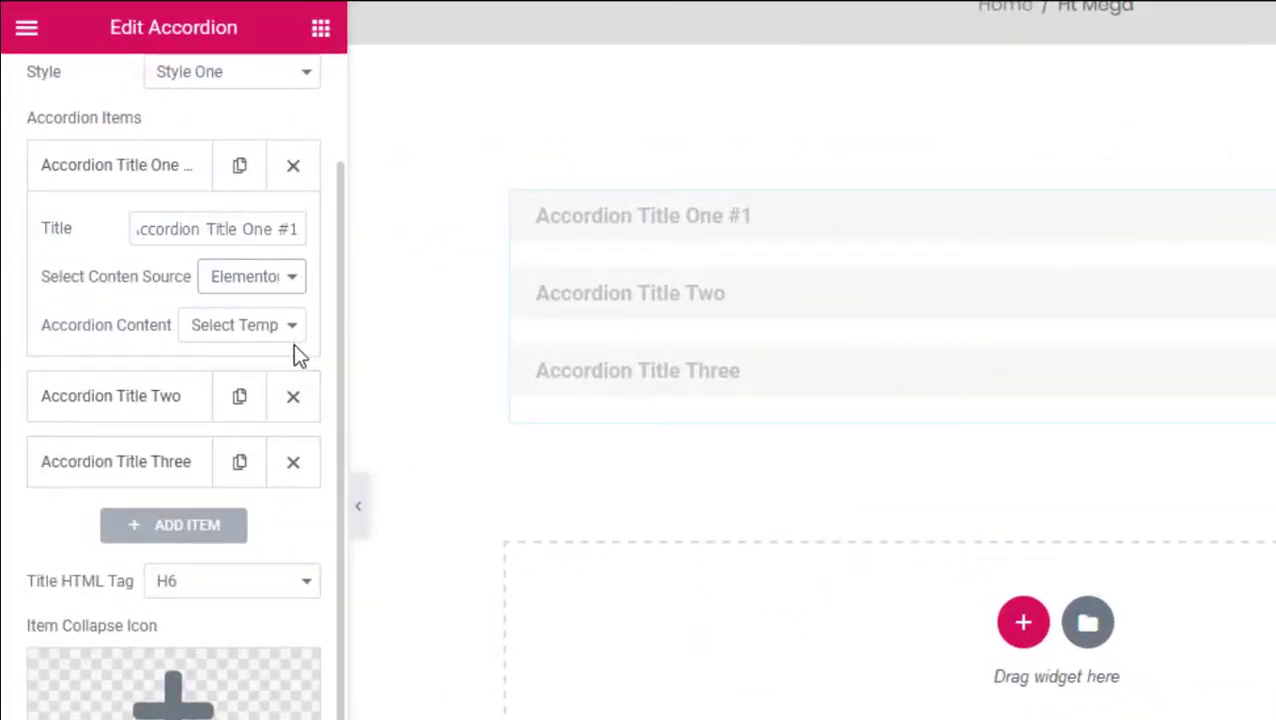
left_click(220, 326)
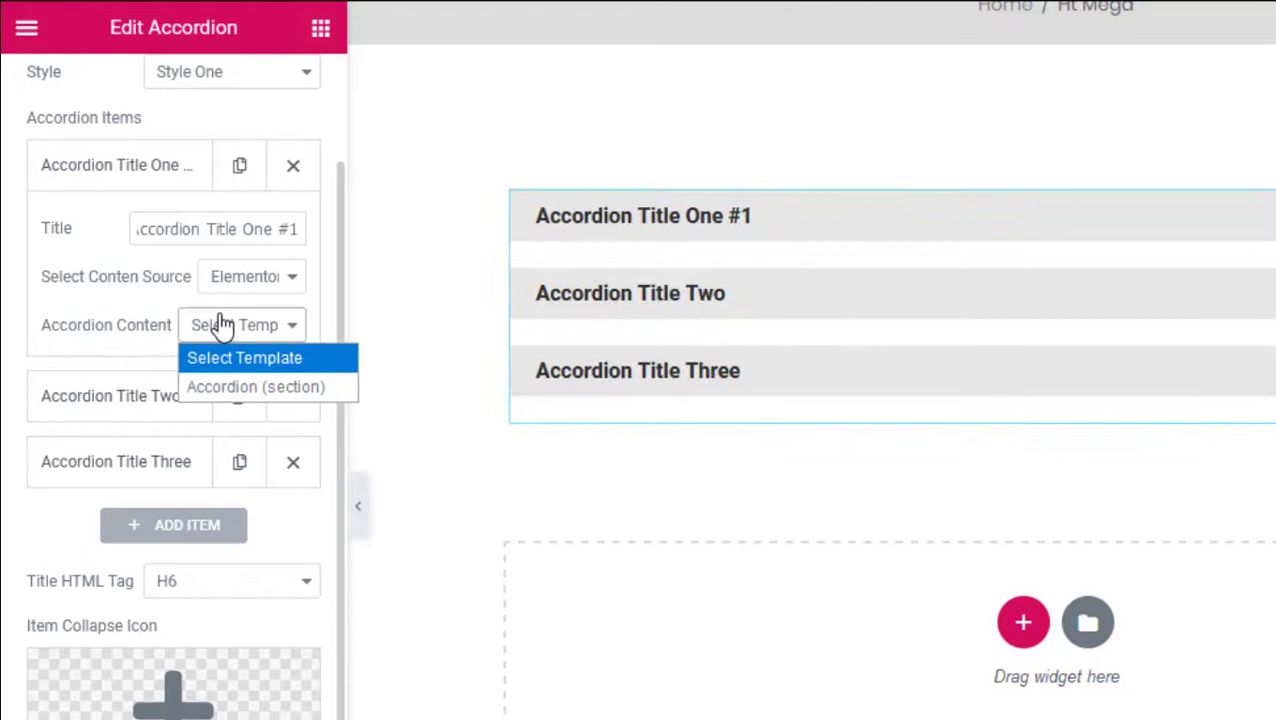
left_click(260, 387)
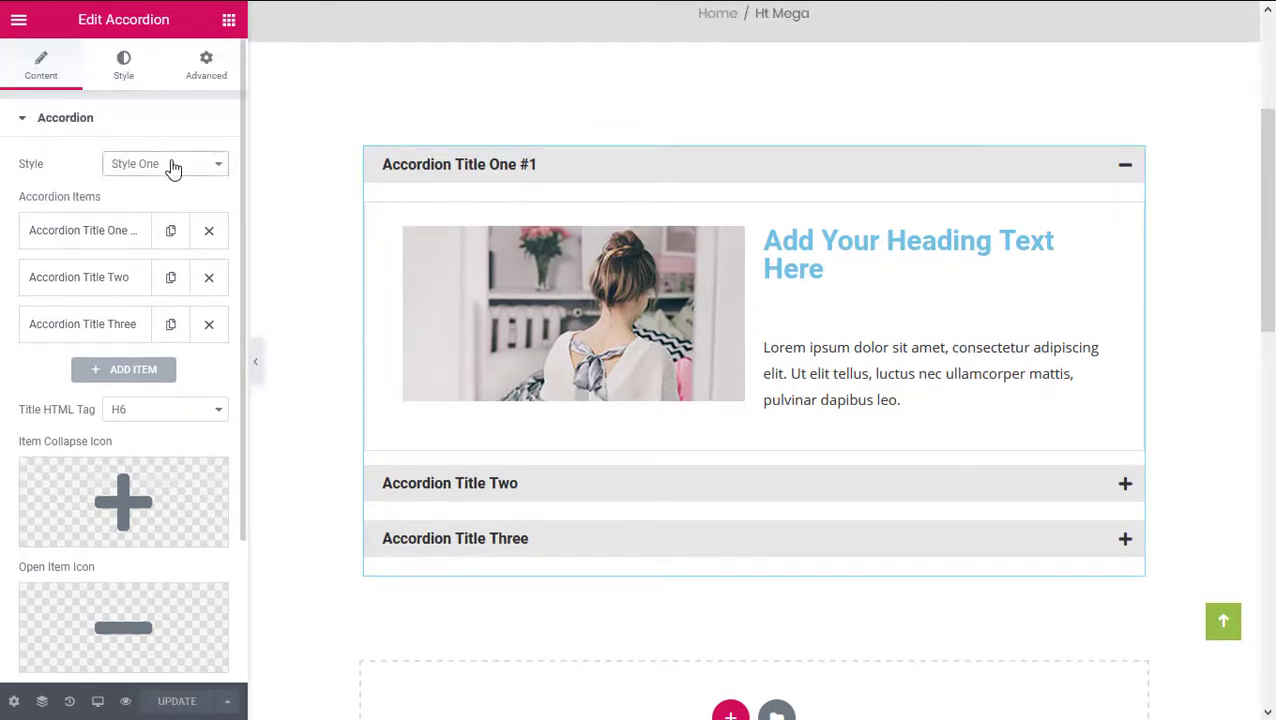
- Switch the accordion to Style Two and set the first item's image to the striped bag picture
left_click(172, 167)
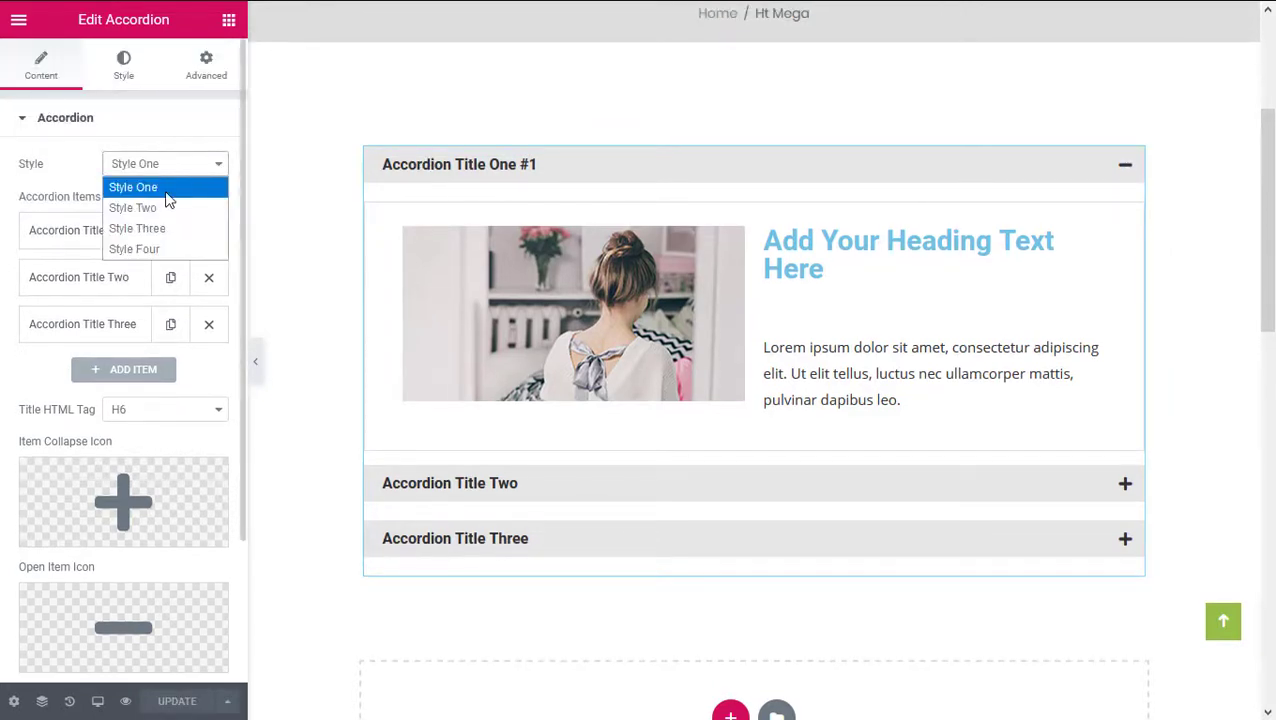
left_click(155, 208)
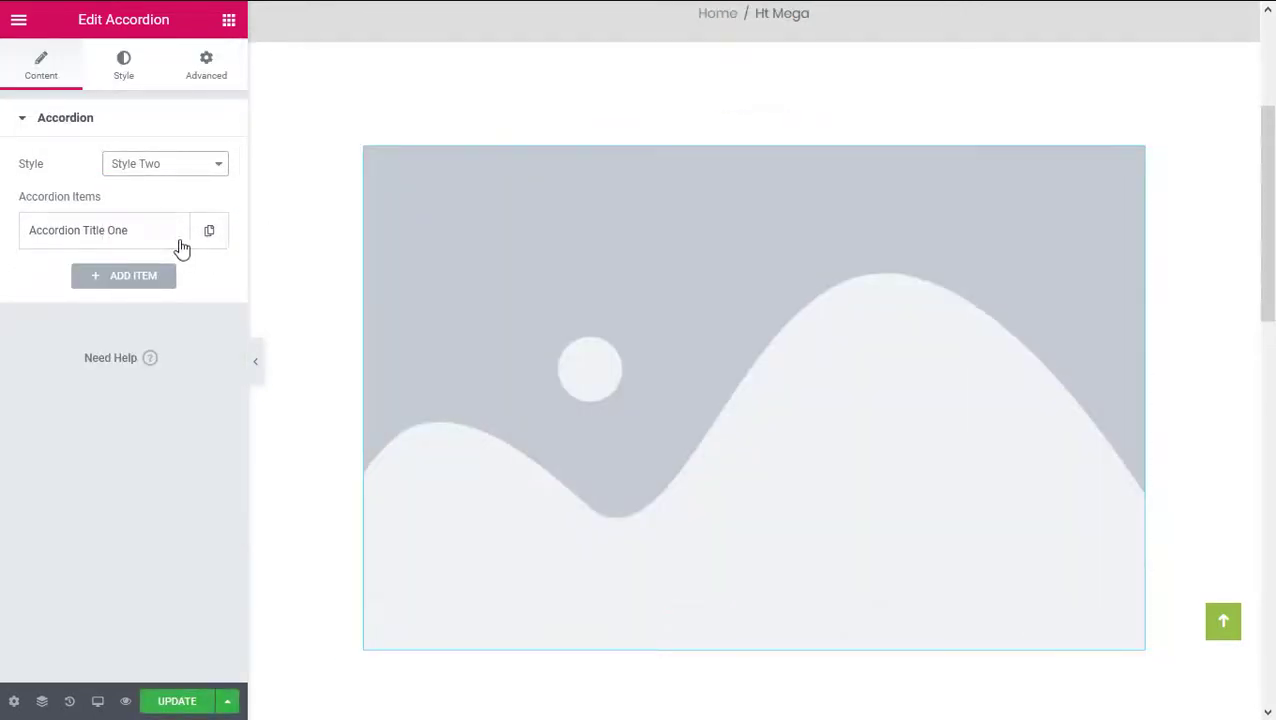
left_click(157, 240)
left_click(151, 355)
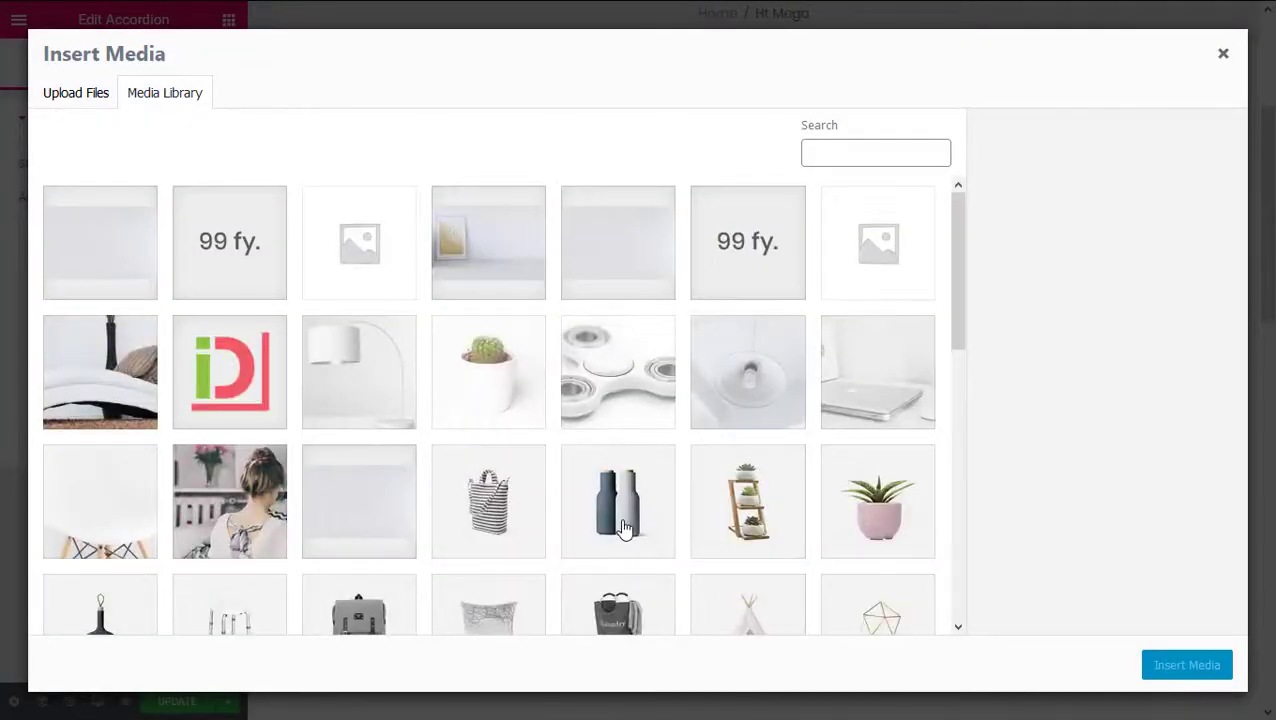
left_click(621, 527)
left_click(487, 502)
left_click(1183, 665)
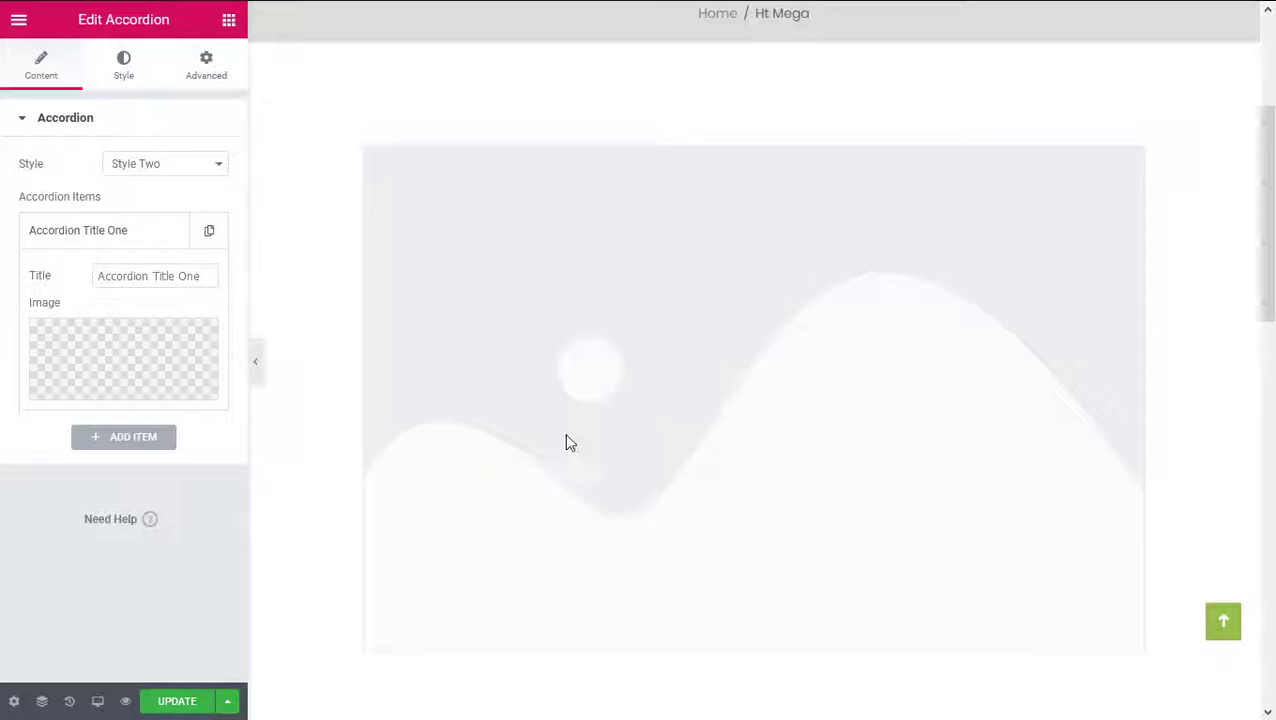
- Add a second accordion item with the two-bottles image 10-1.jpg
left_click(148, 436)
left_click(148, 441)
left_click(625, 505)
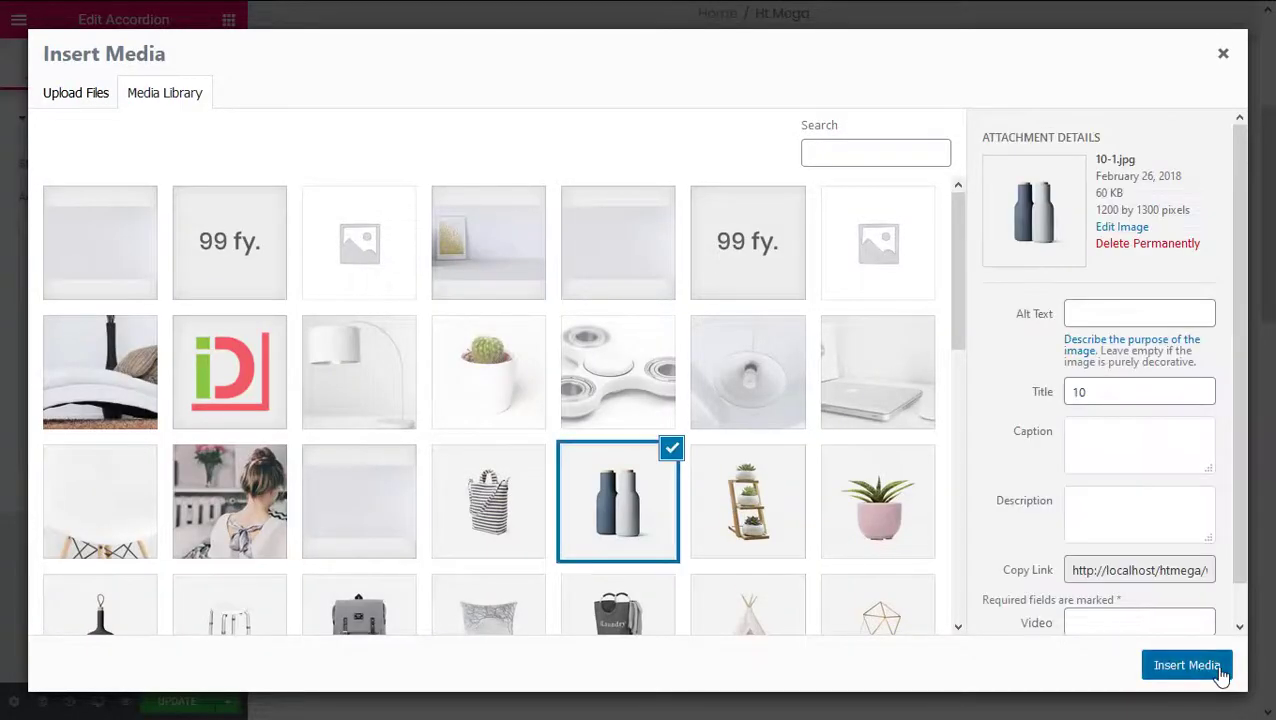
left_click(1187, 665)
- Add a third accordion item with the plant stand image 9-1.jpg
left_click(120, 484)
left_click(117, 484)
left_click(747, 501)
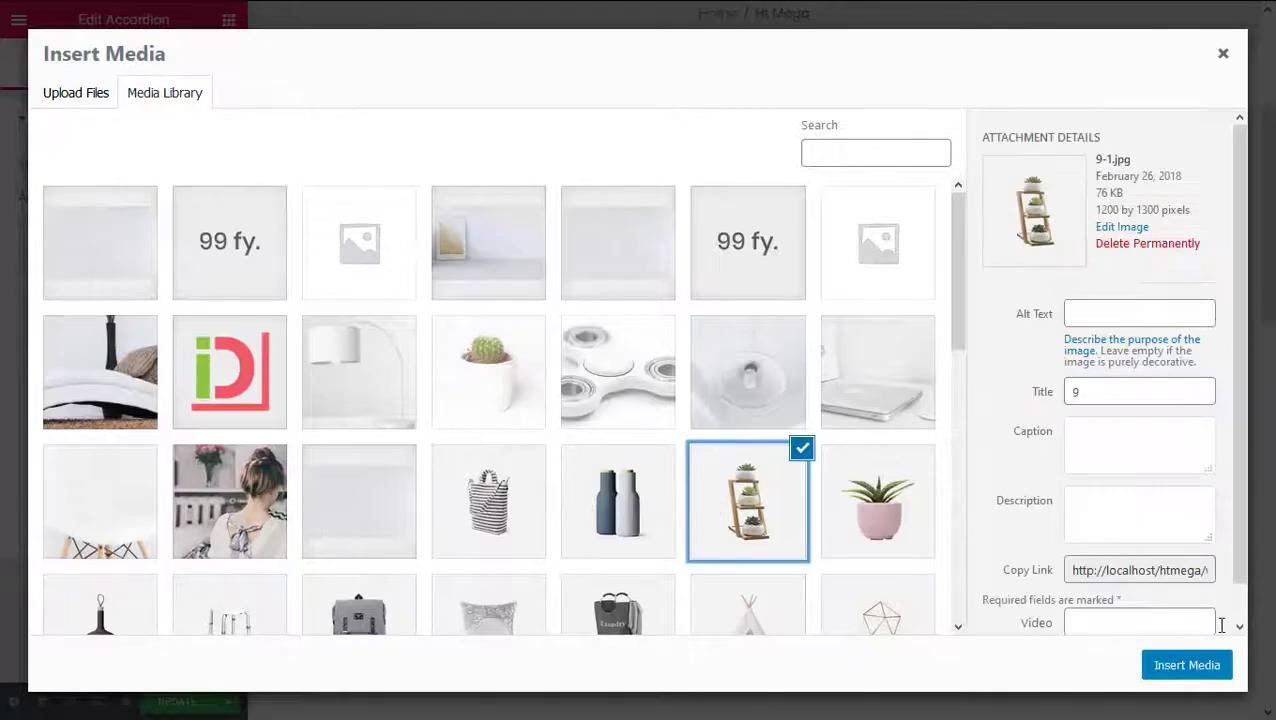
left_click(1187, 665)
- Add a fourth accordion item with the image of the plant in a pink pot
left_click(163, 531)
left_click(148, 474)
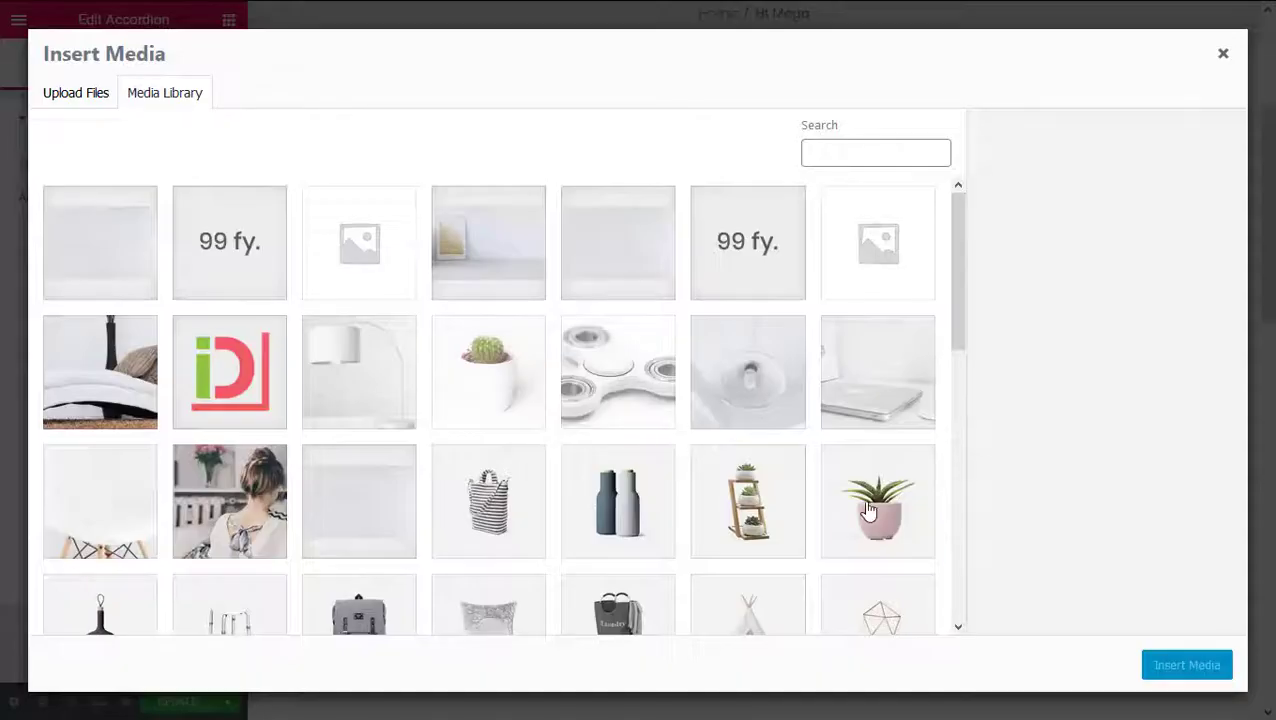
left_click(877, 492)
left_click(1187, 665)
- Preview the Style Two accordion at full width and check how its images expand
left_click(255, 361)
scroll(213, 520, "up", 1)
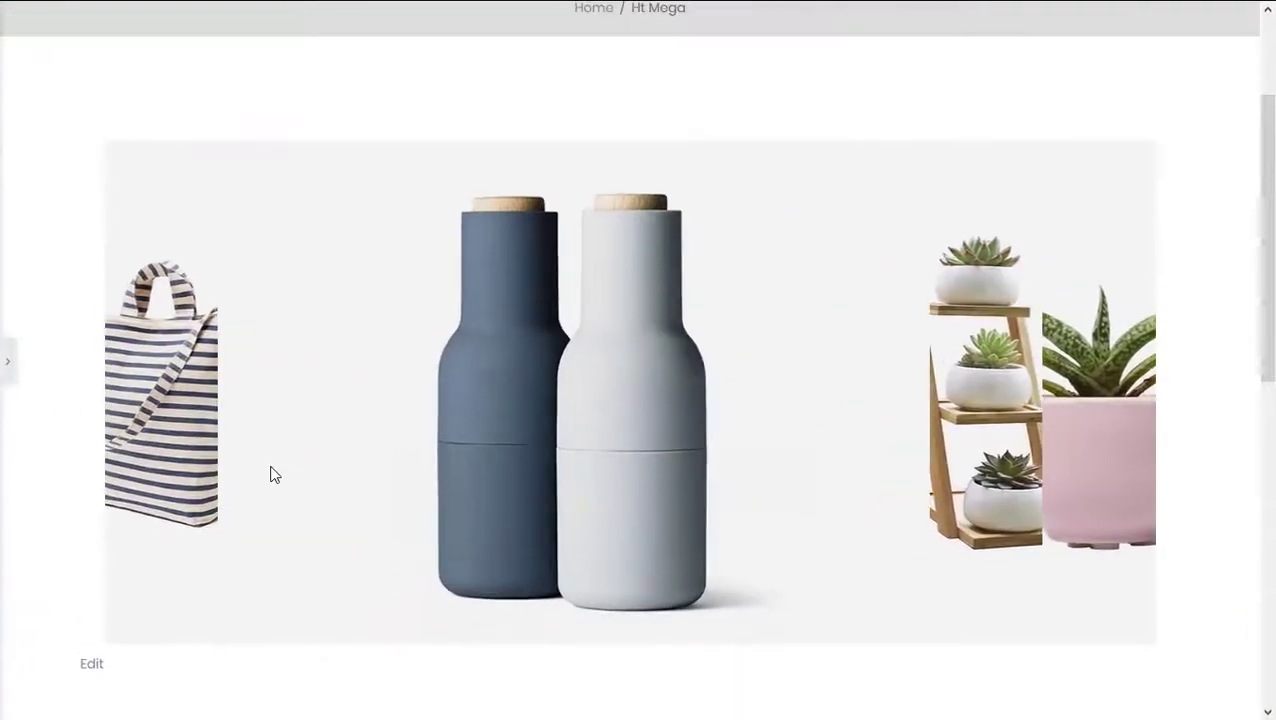
mouse_move(957, 470)
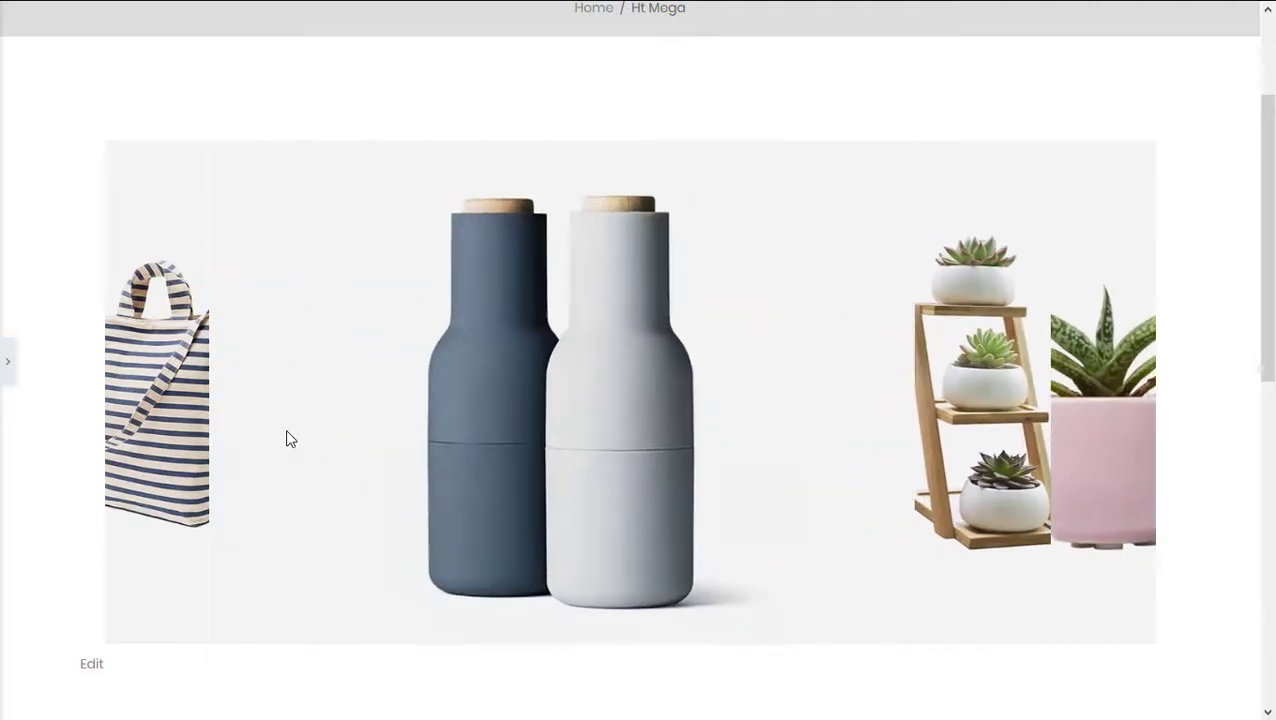
- Switch the accordion to Style Three and set the first item's image to the striped bag 11-1.jpg
left_click(152, 170)
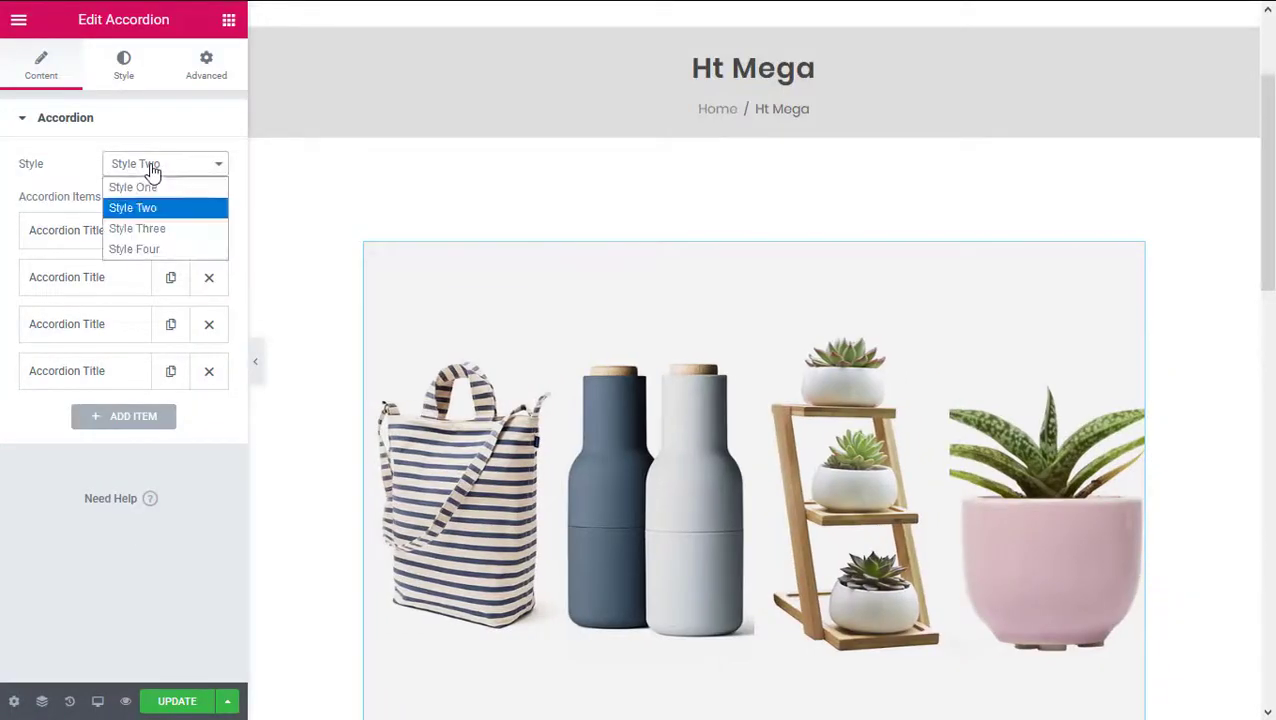
left_click(156, 228)
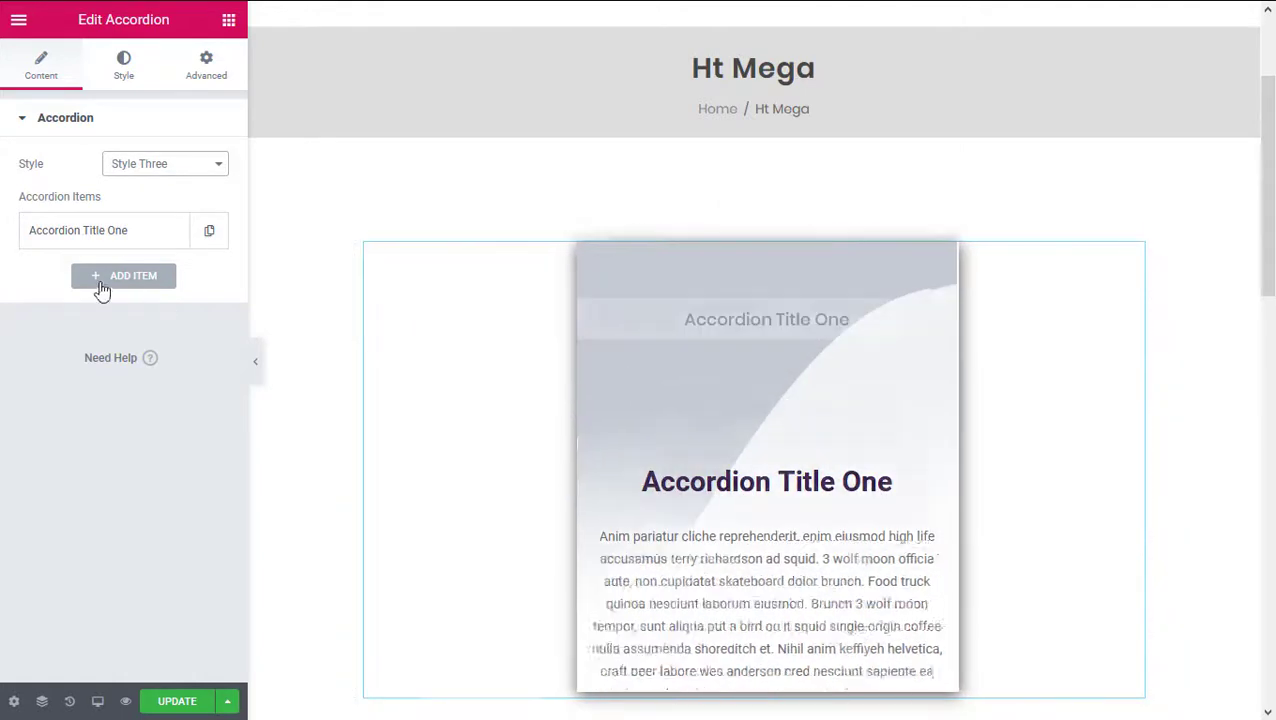
left_click(107, 240)
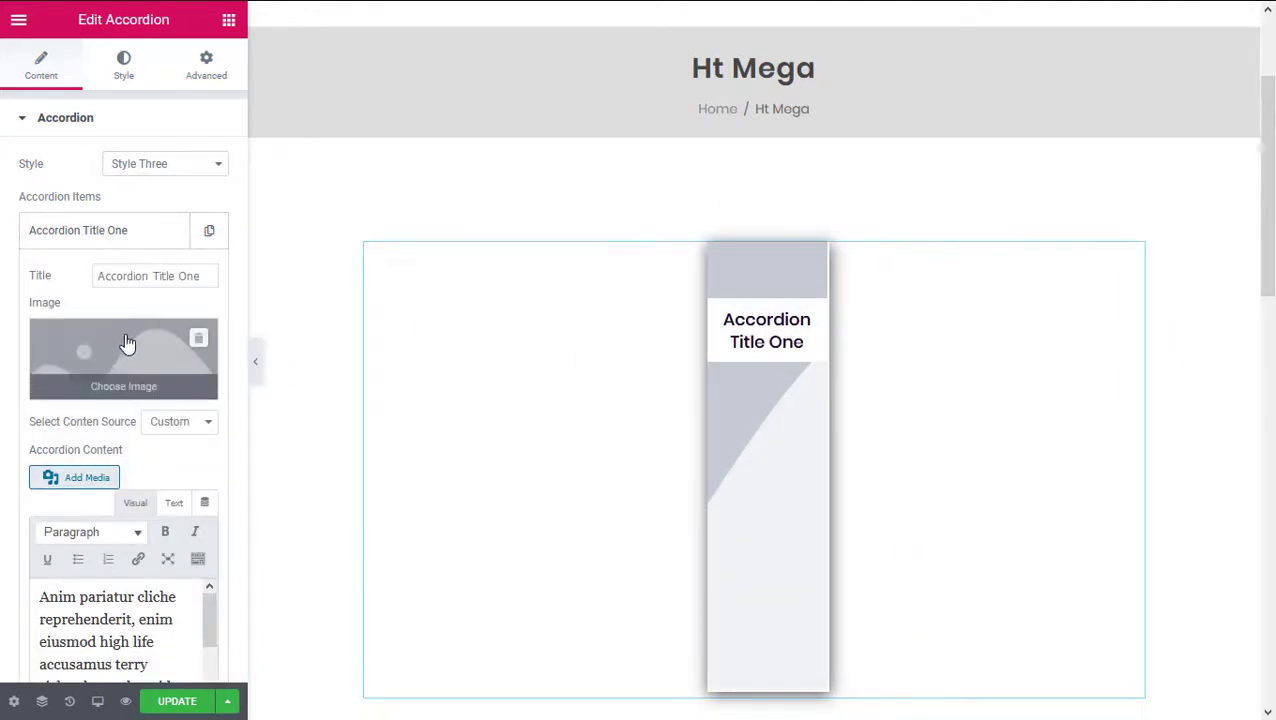
left_click(127, 343)
left_click(507, 500)
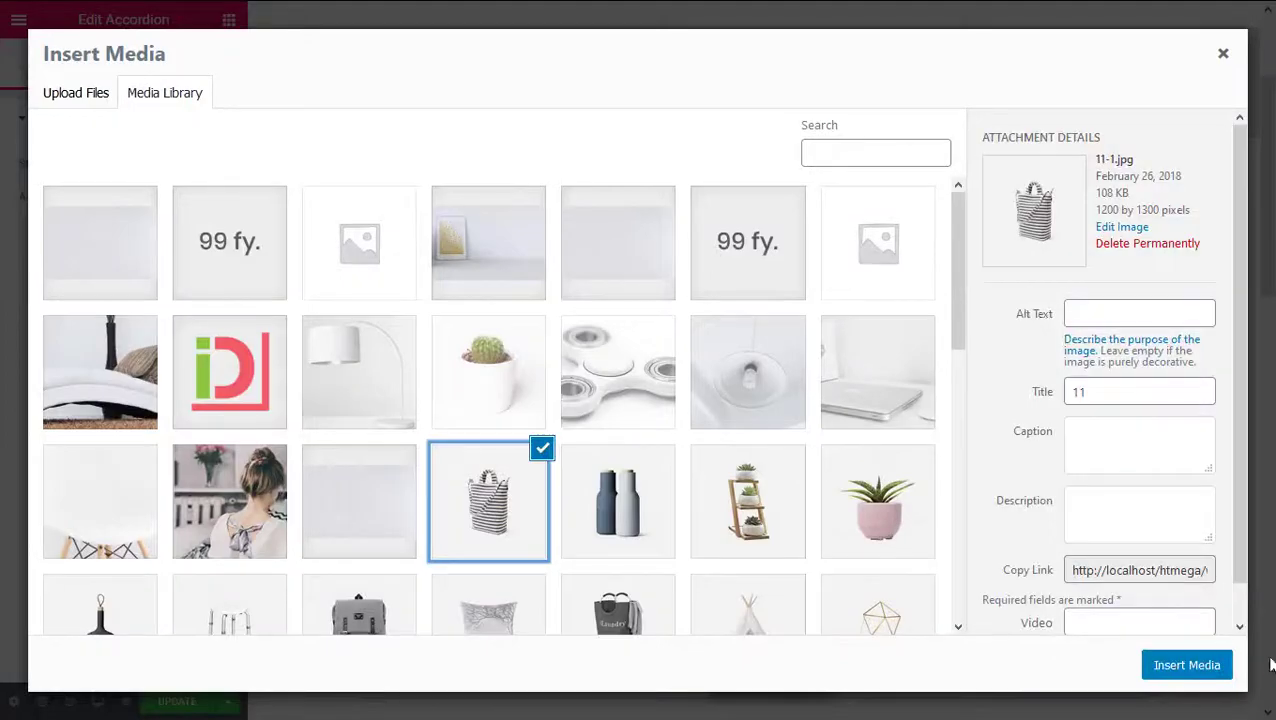
left_click(1175, 668)
- Add a second item to the Style Three accordion with the two-bottles image 10-1.jpg
left_click(133, 649)
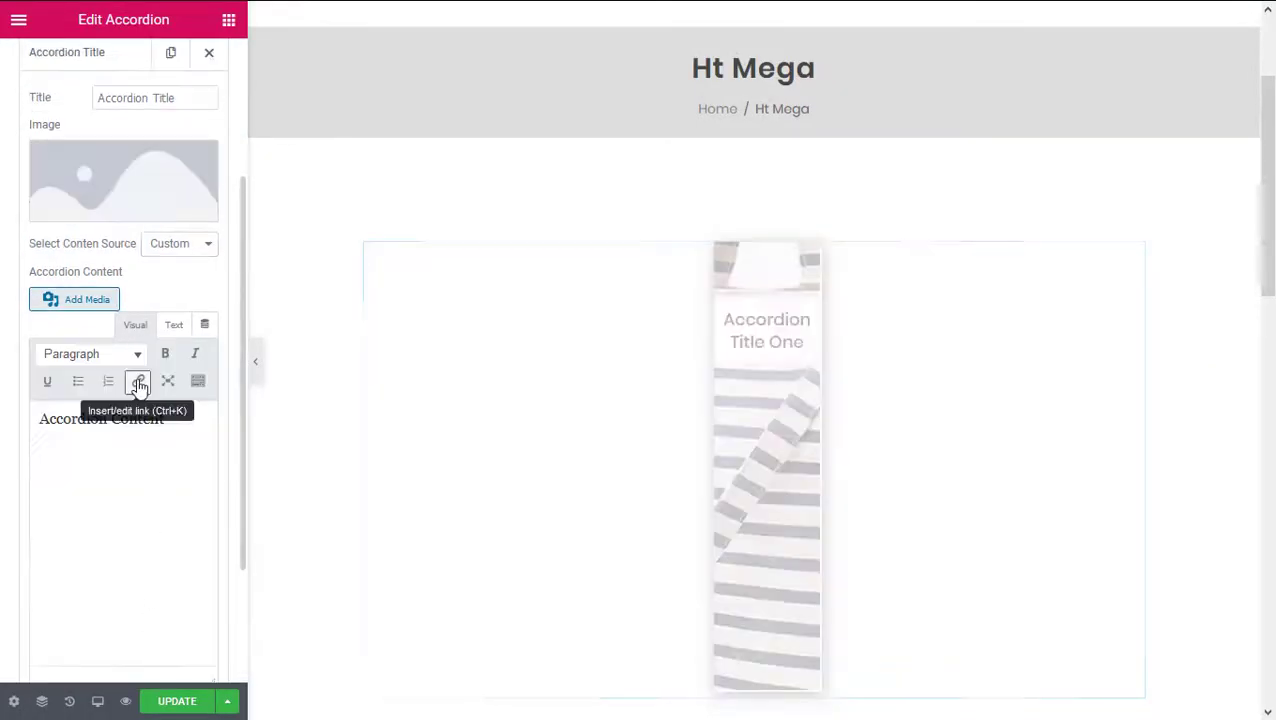
left_click(150, 210)
left_click(618, 500)
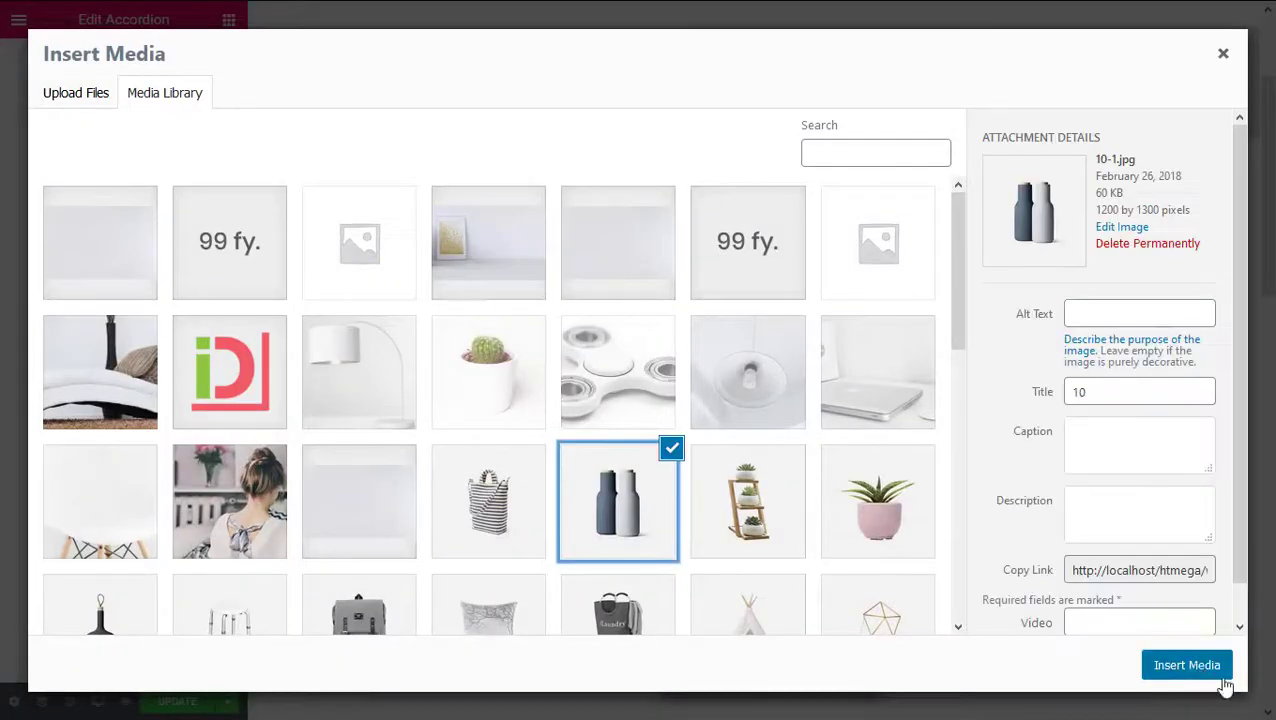
left_click(1187, 665)
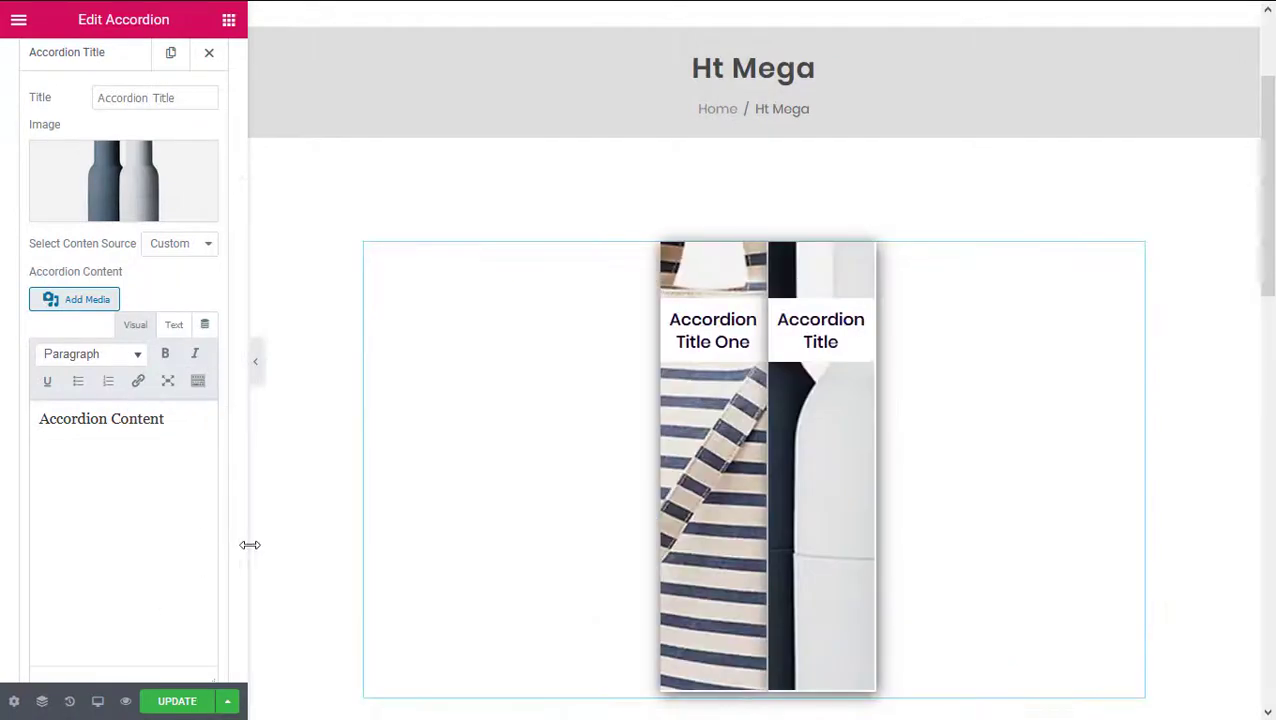
- Add a third item to the Style Three accordion with the plant stand image and preview how the items expand
scroll(205, 609, "down", 2)
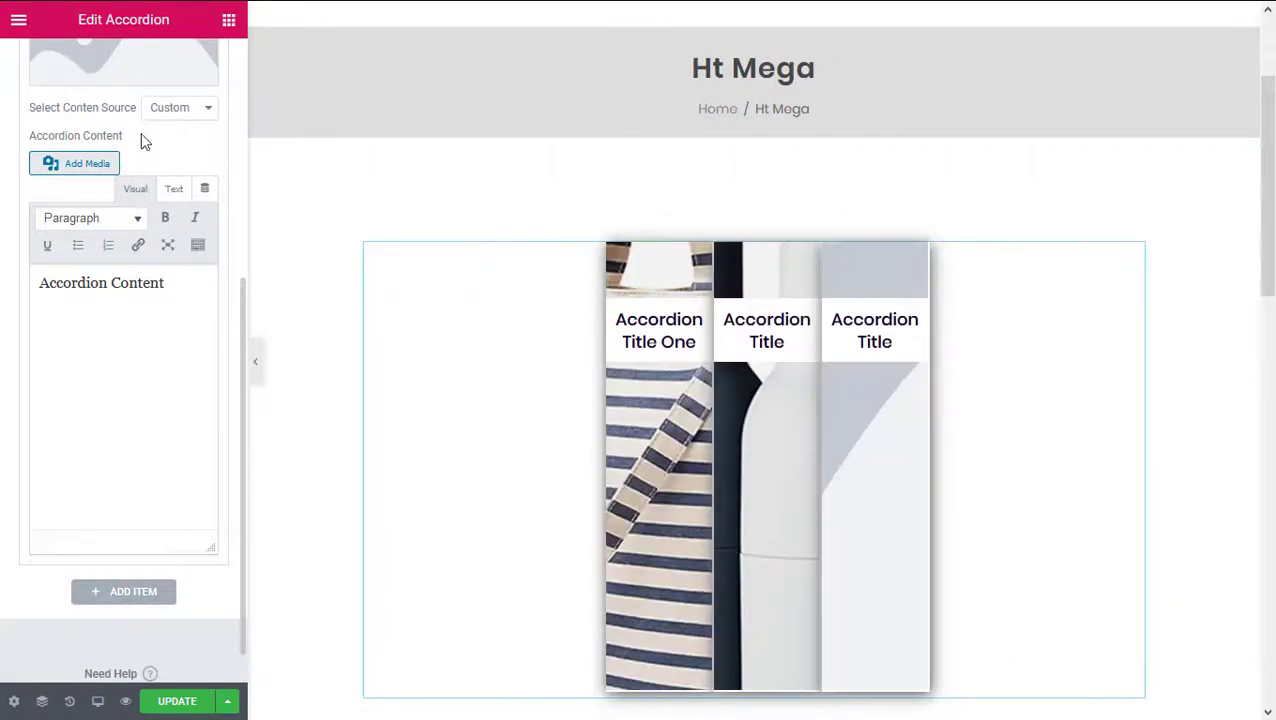
left_click(123, 62)
left_click(738, 498)
left_click(1187, 665)
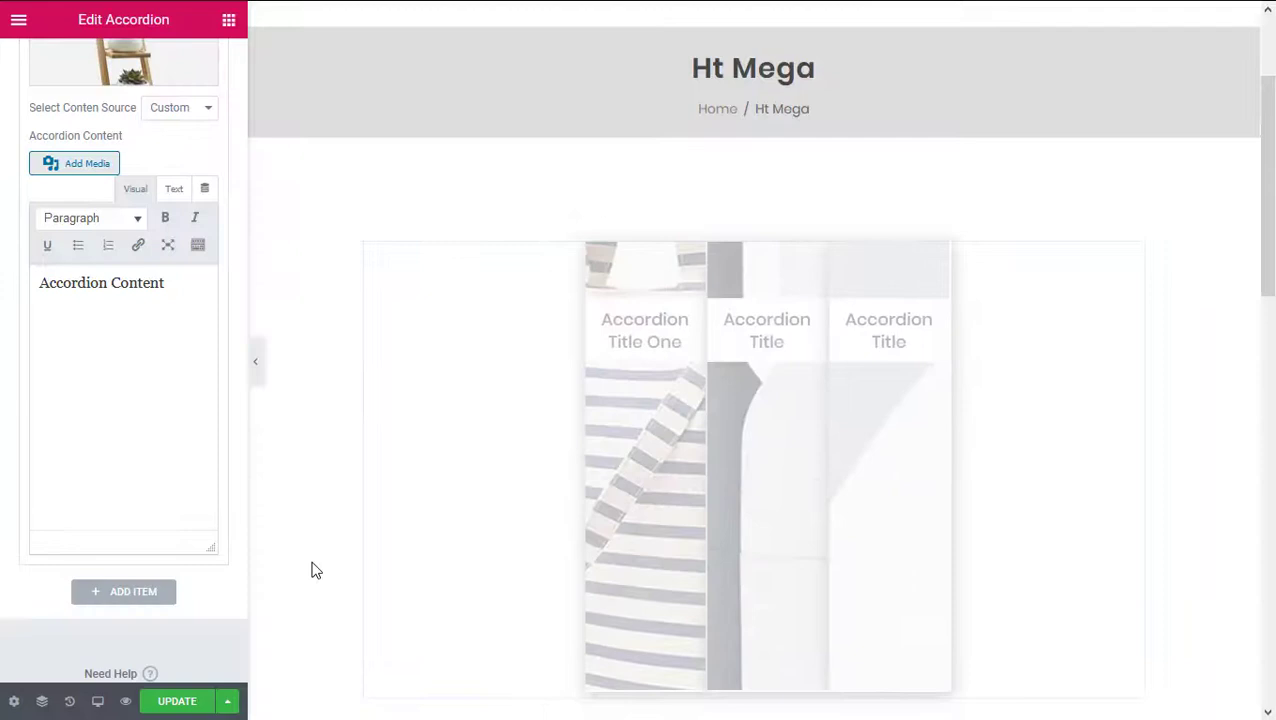
scroll(235, 350, "up", 5)
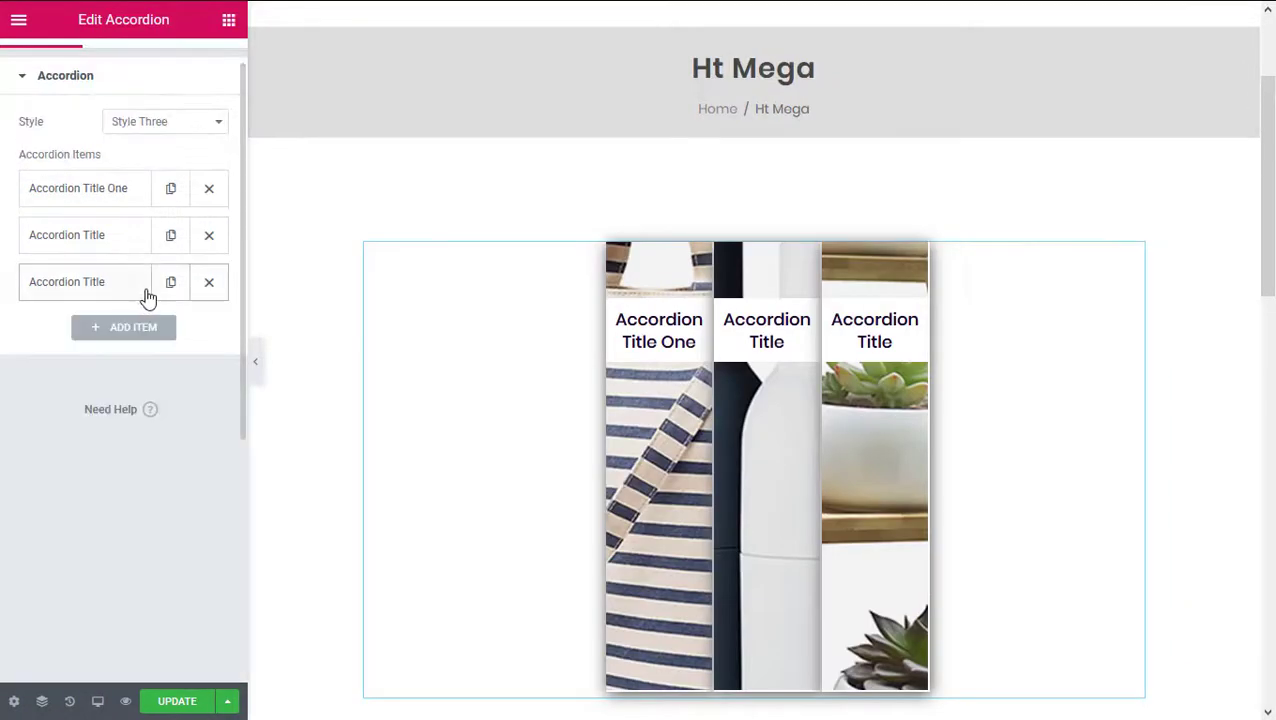
mouse_move(928, 513)
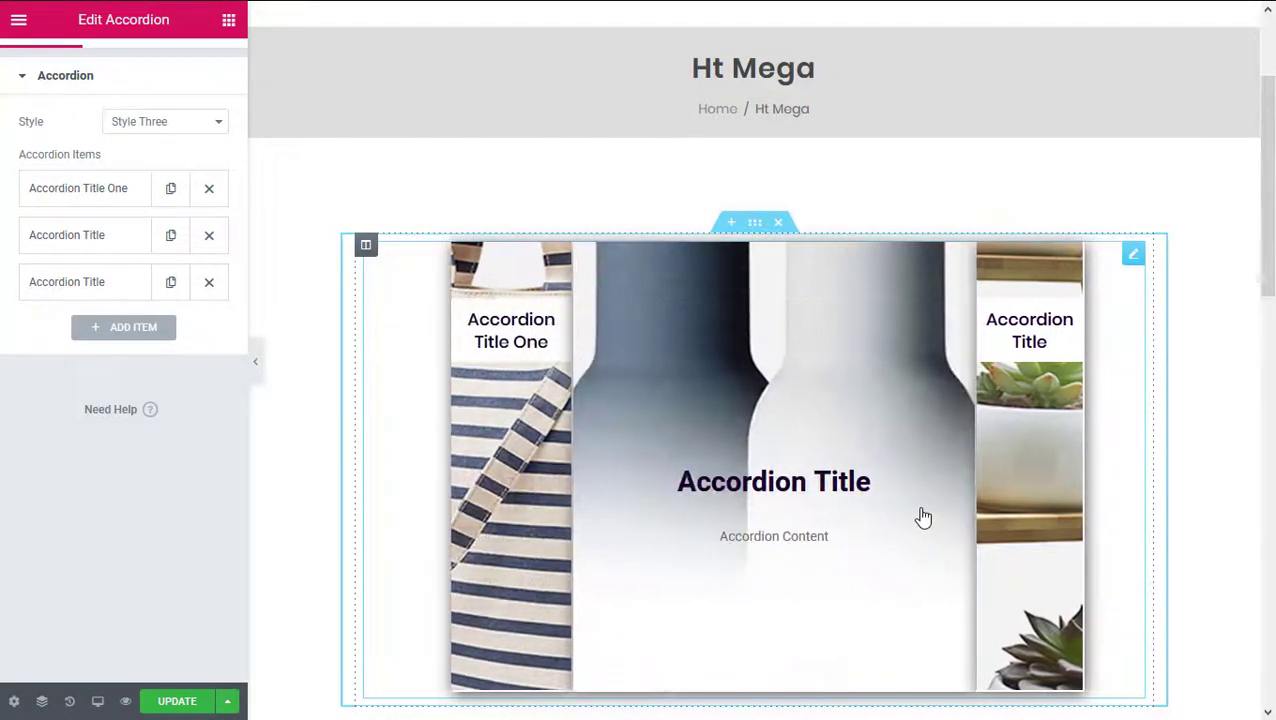
- Switch the accordion to Style Four and add a fourth item with the pink-potted plant image
left_click(176, 124)
left_click(170, 207)
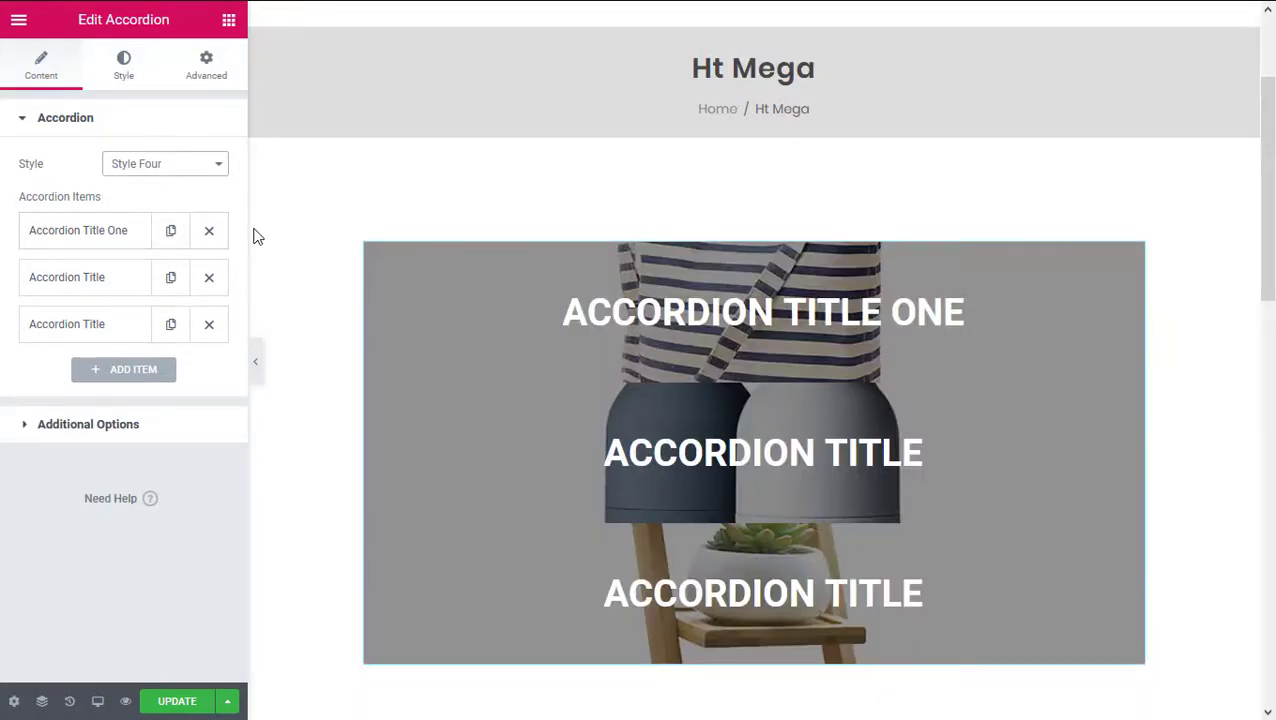
left_click(118, 369)
left_click(200, 462)
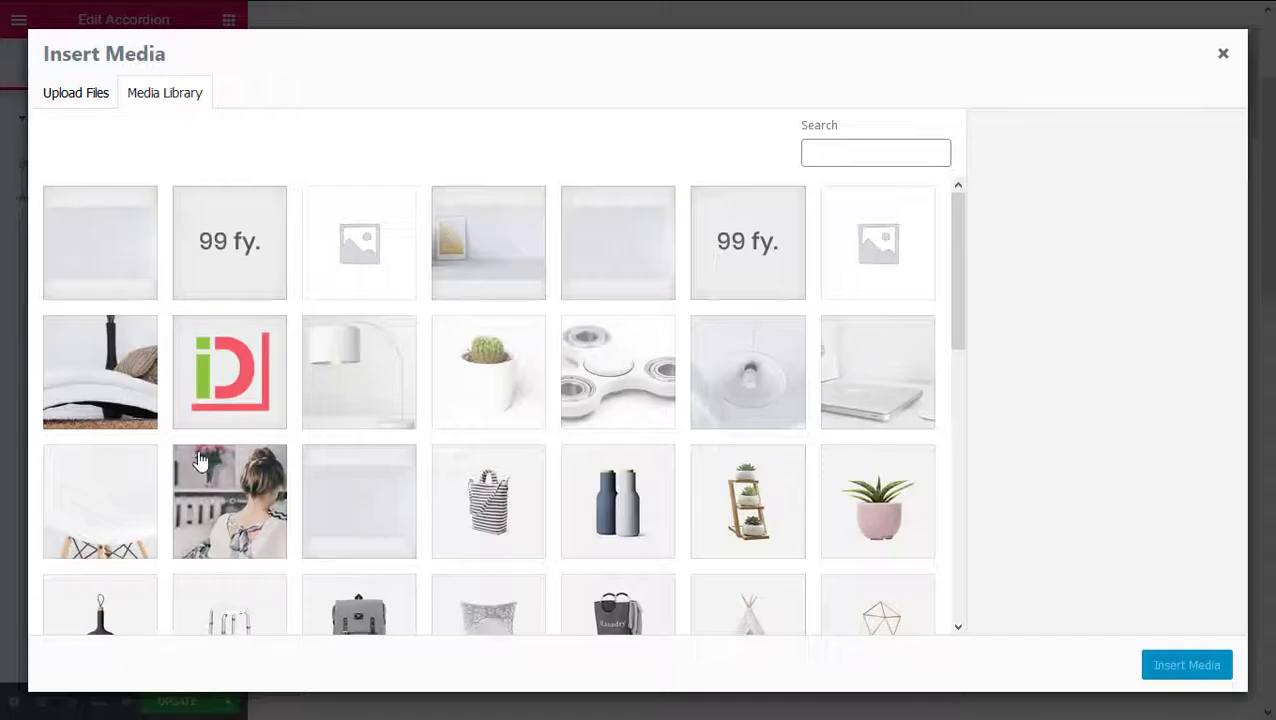
left_click(897, 530)
left_click(1187, 665)
- Preview the Style Four accordion at full width and check how its items expand
left_click(250, 359)
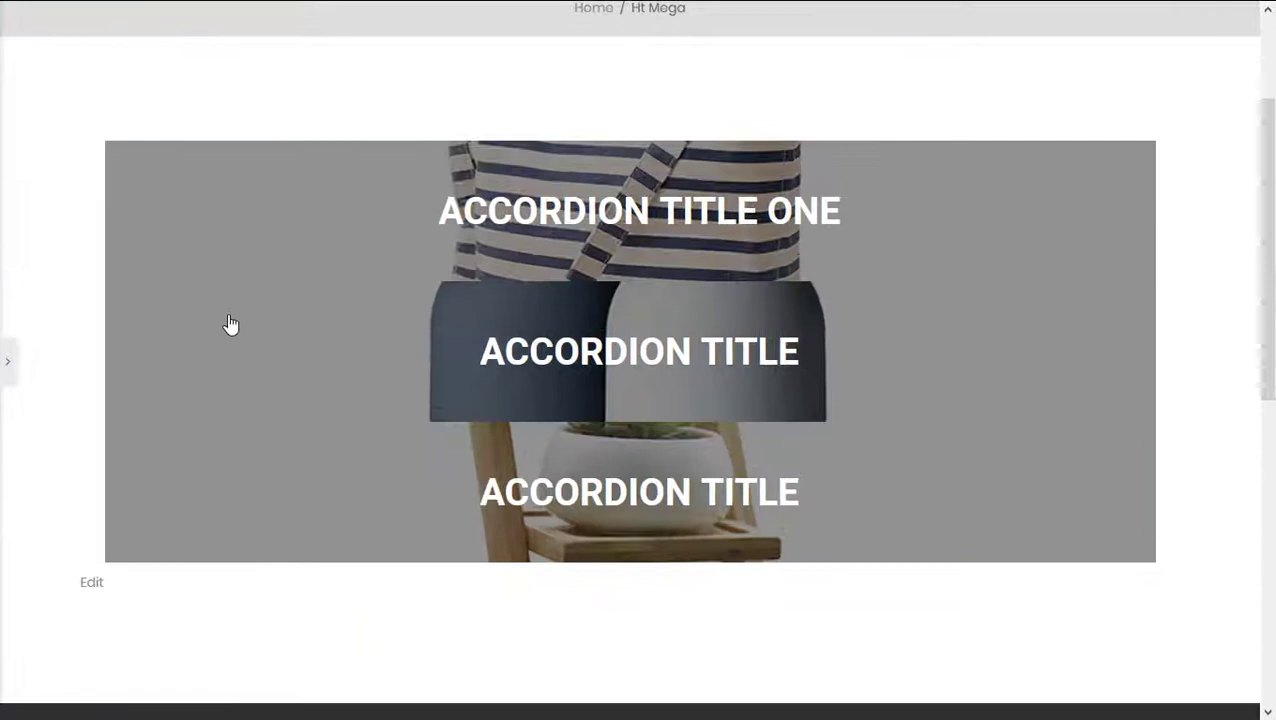
left_click(854, 226)
scroll(948, 462, "down", 1)
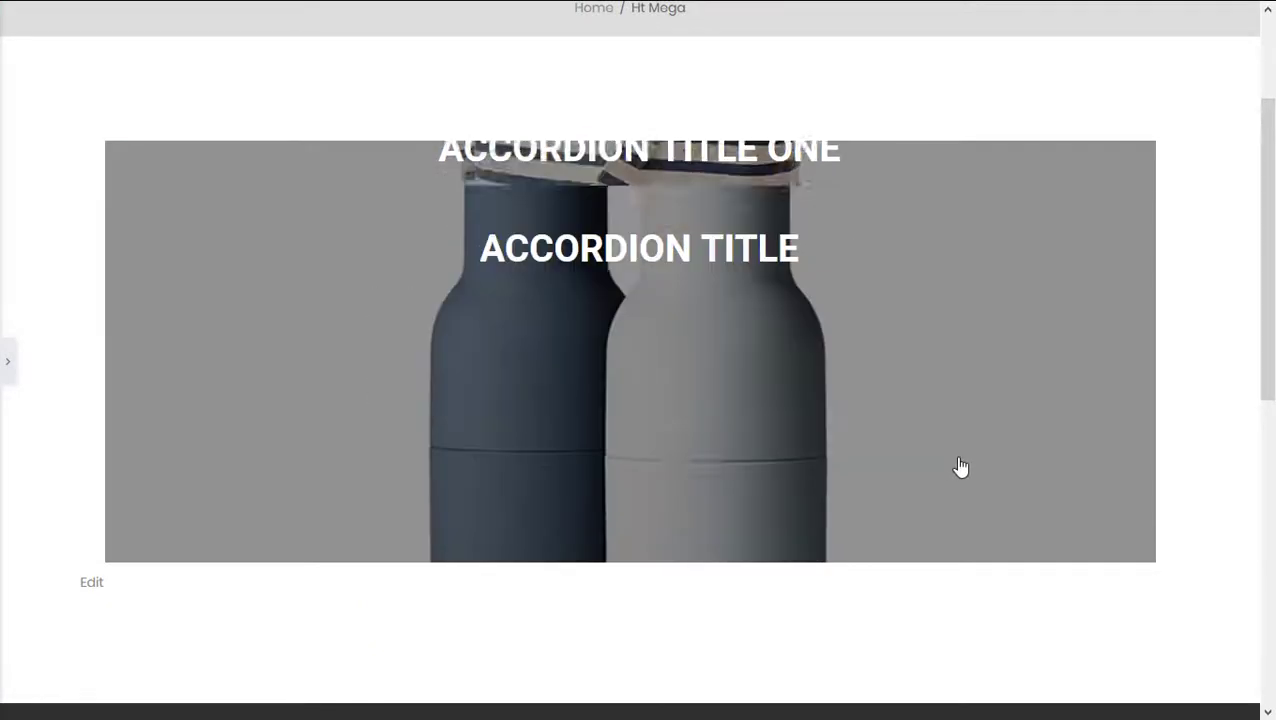
- Switch the accordion back to Style One and try adjusting the spacing between its items
scroll(946, 444, "down", 2)
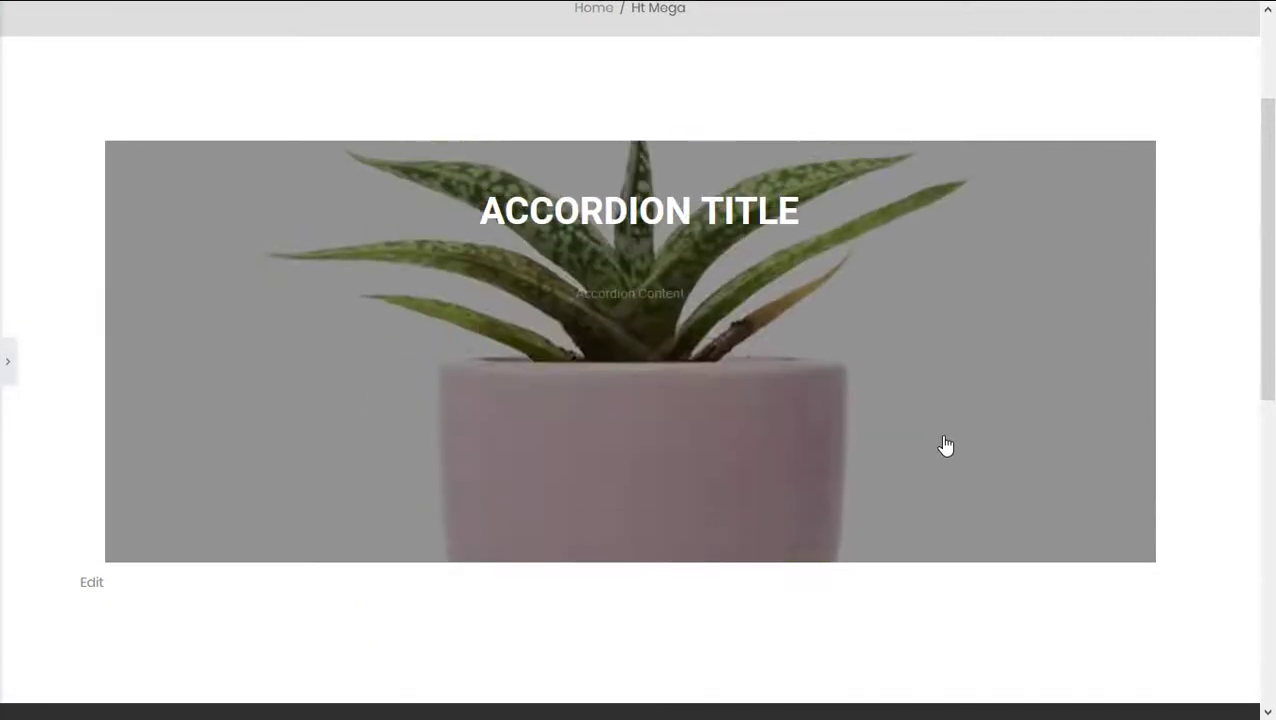
left_click(7, 361)
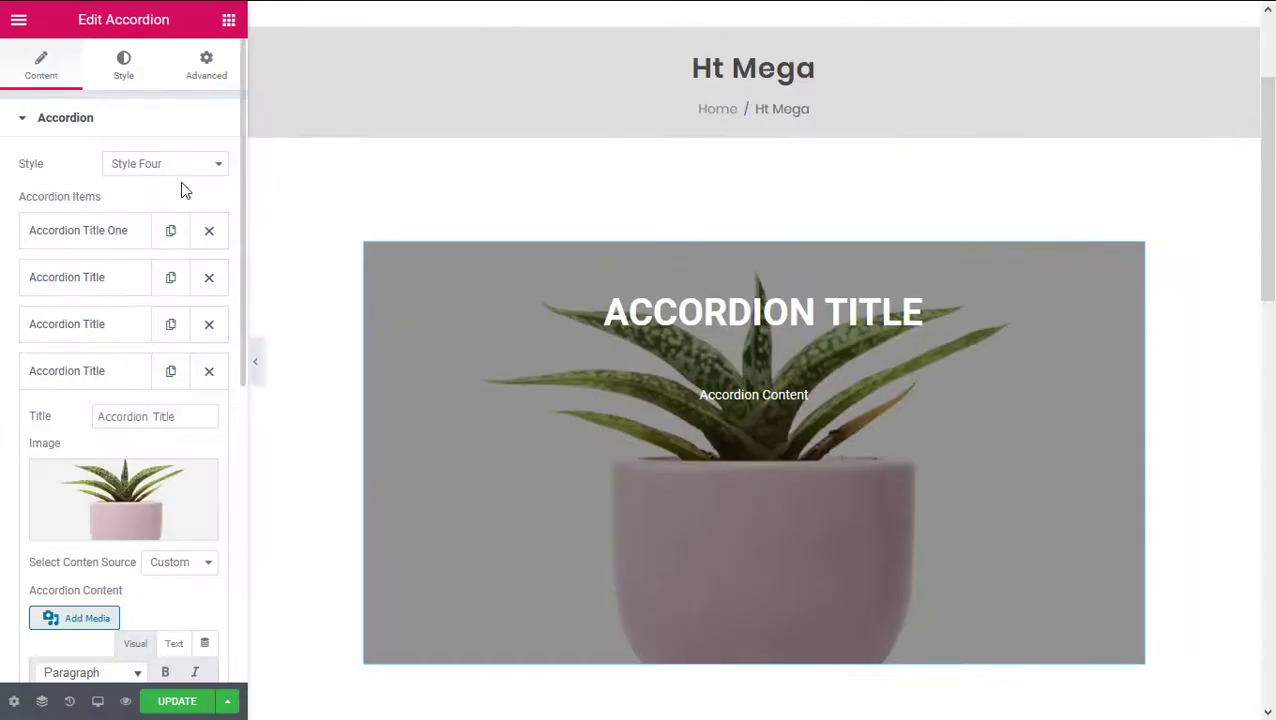
left_click(175, 165)
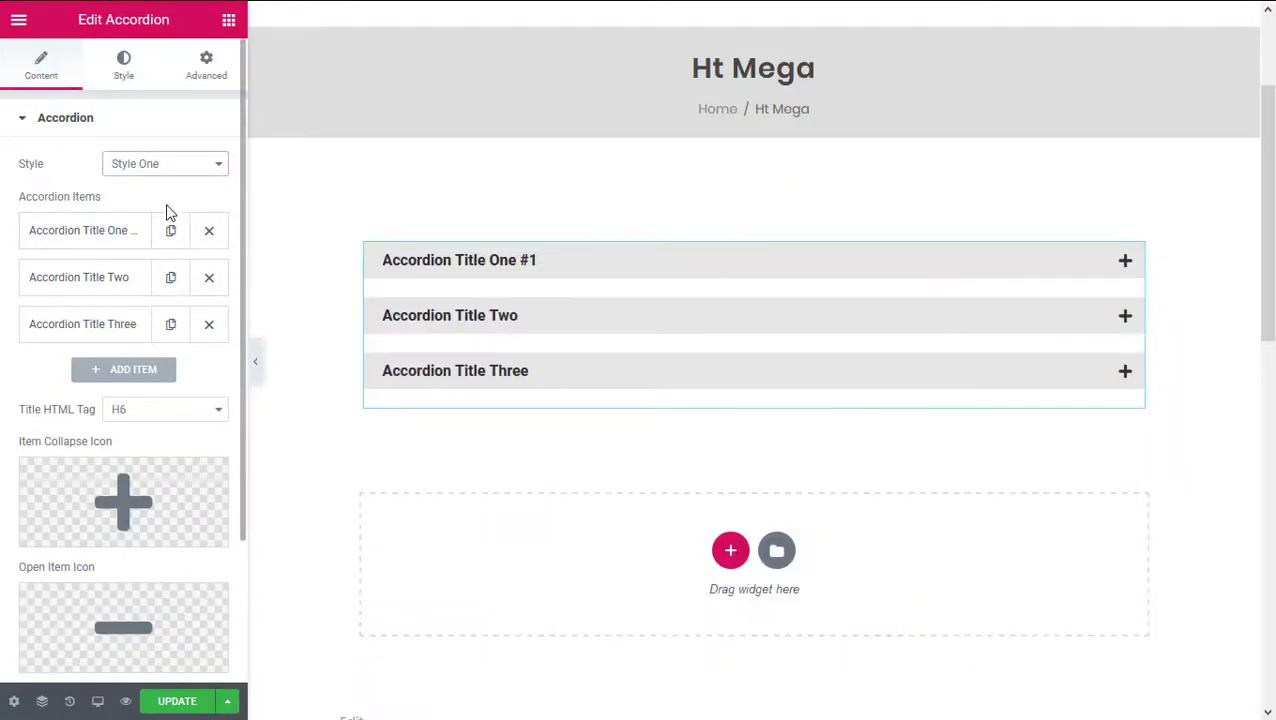
left_click(135, 76)
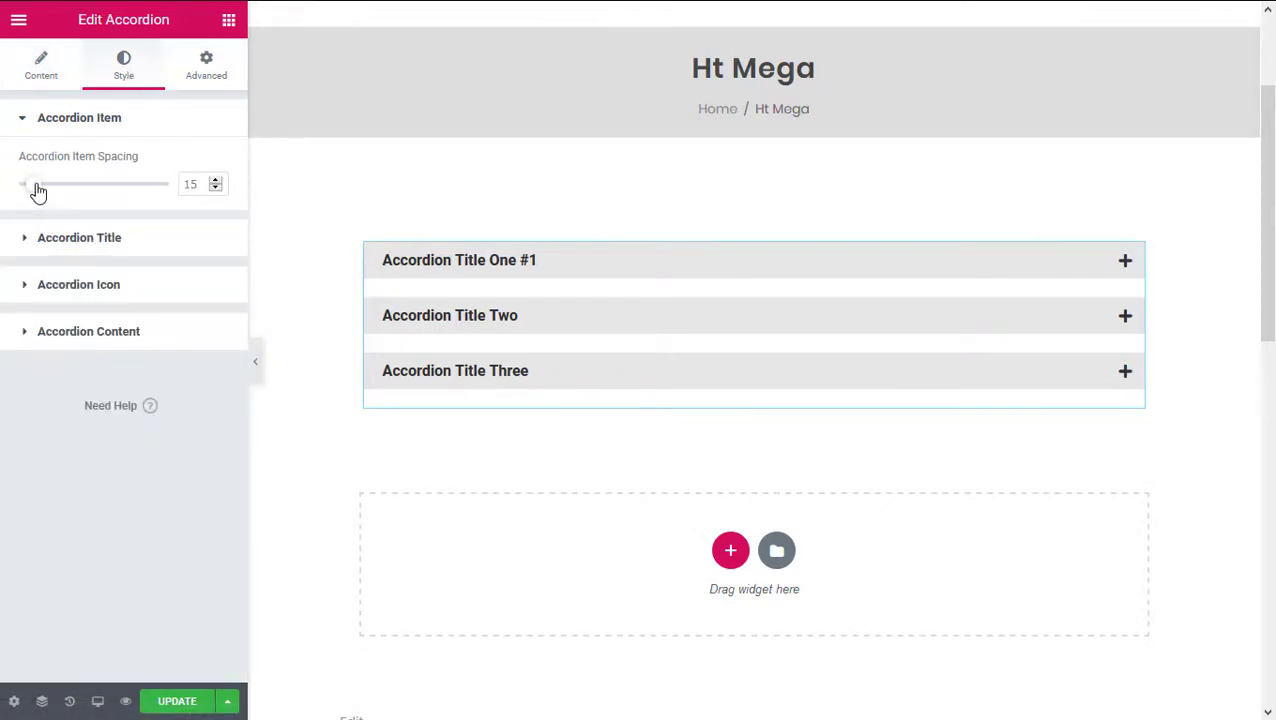
mouse_move(41, 190)
left_mouse_down()
mouse_move(87, 189)
mouse_move(25, 188)
left_mouse_up()
- Try center and right alignment for the accordion titles, and set them to left alignment
left_click(80, 238)
left_click(192, 256)
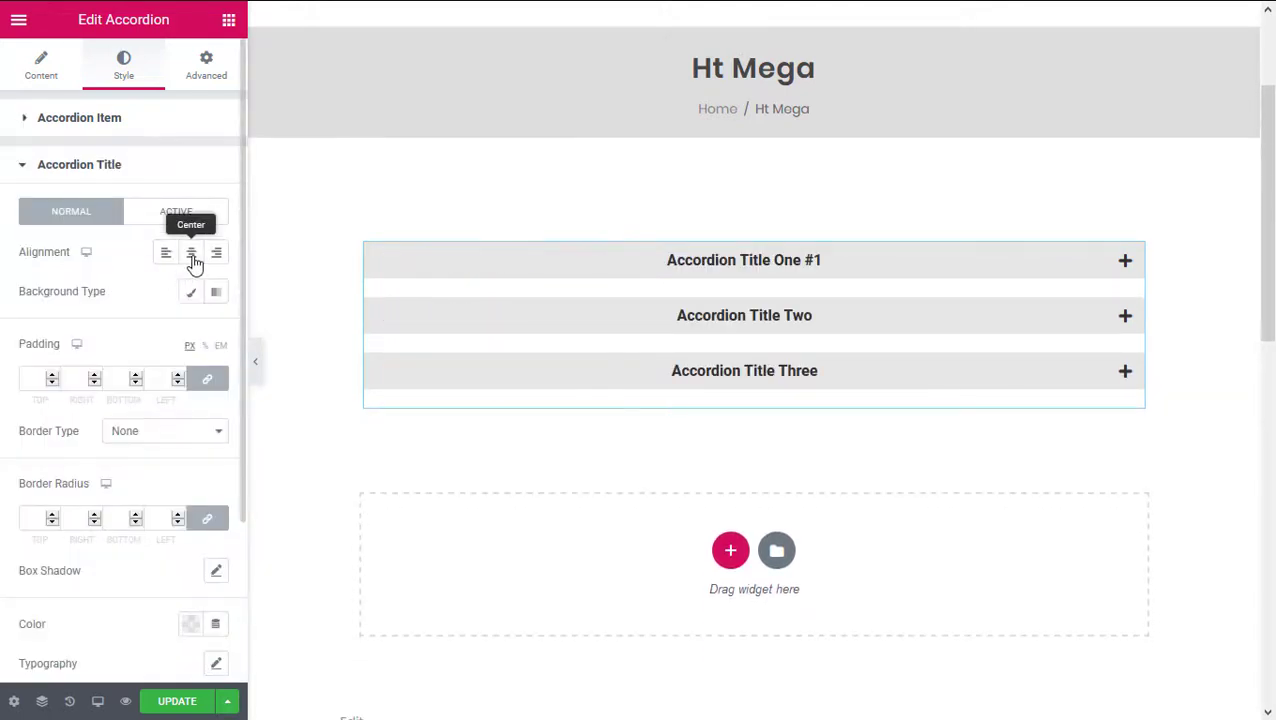
left_click(218, 262)
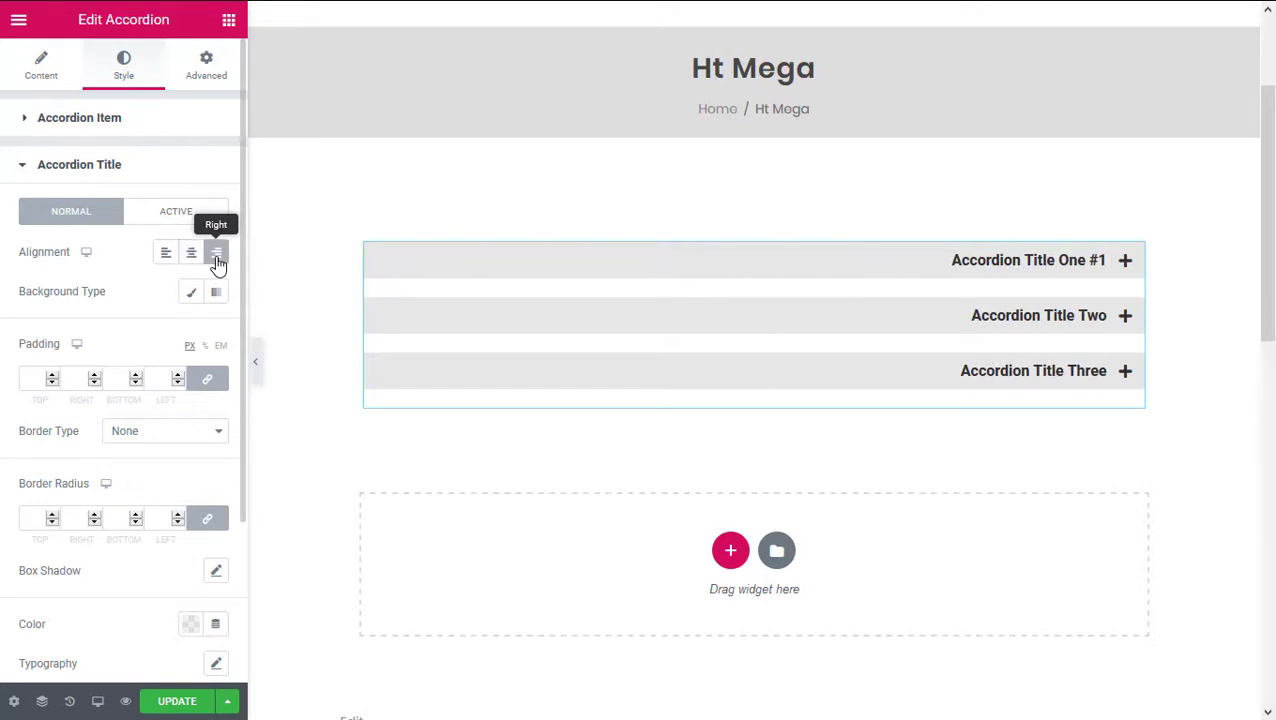
left_click(170, 256)
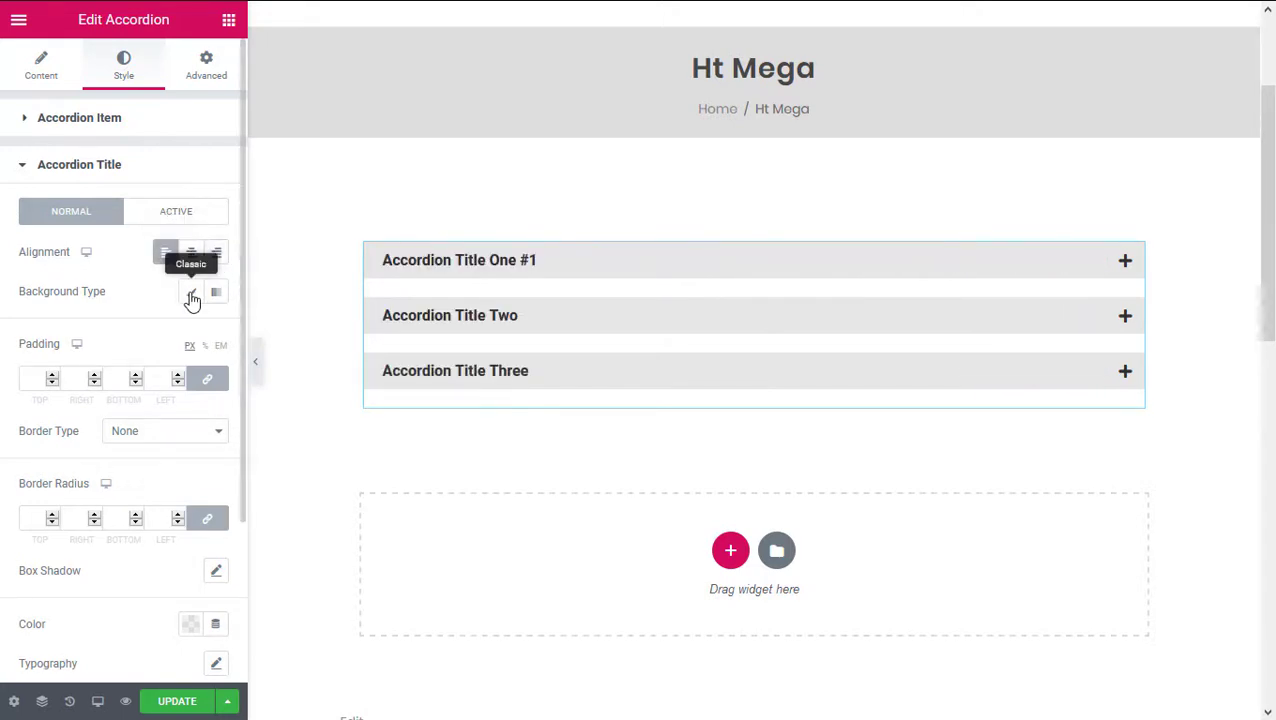
- Give the accordion titles a classic background in light pink #FCBFBF
left_click(191, 297)
left_click(191, 331)
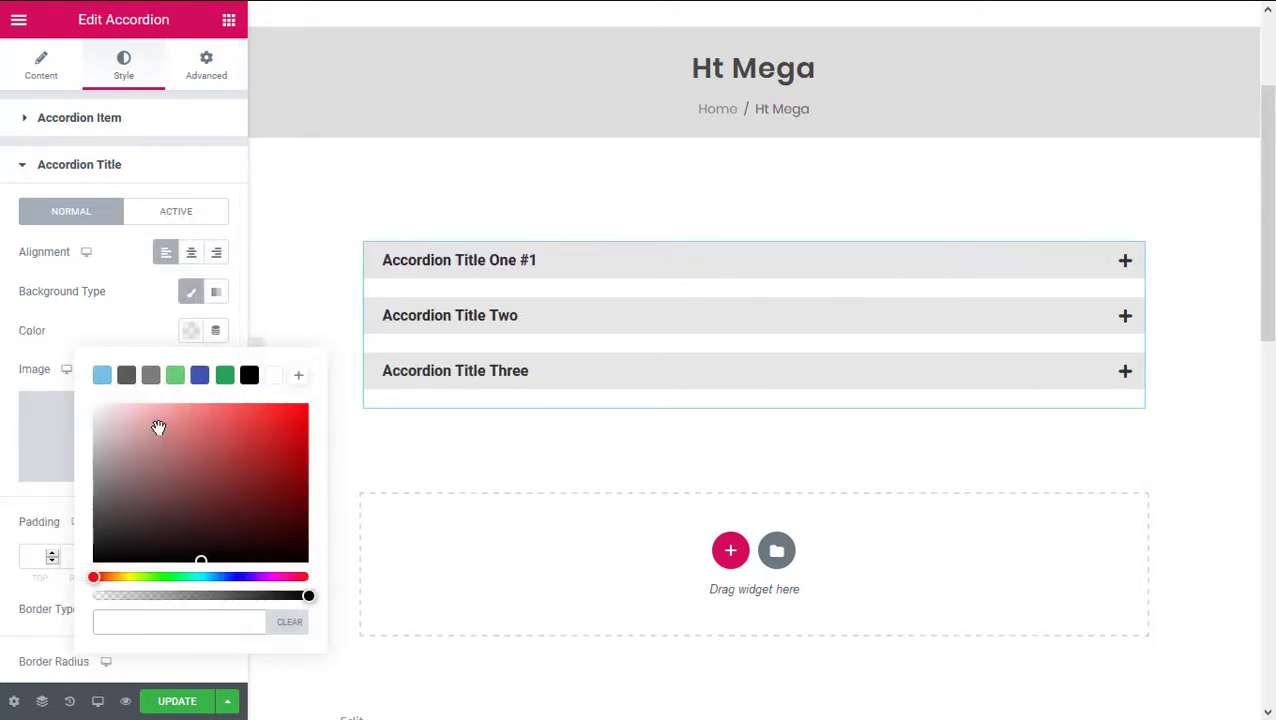
left_click_drag(157, 427, 149, 408)
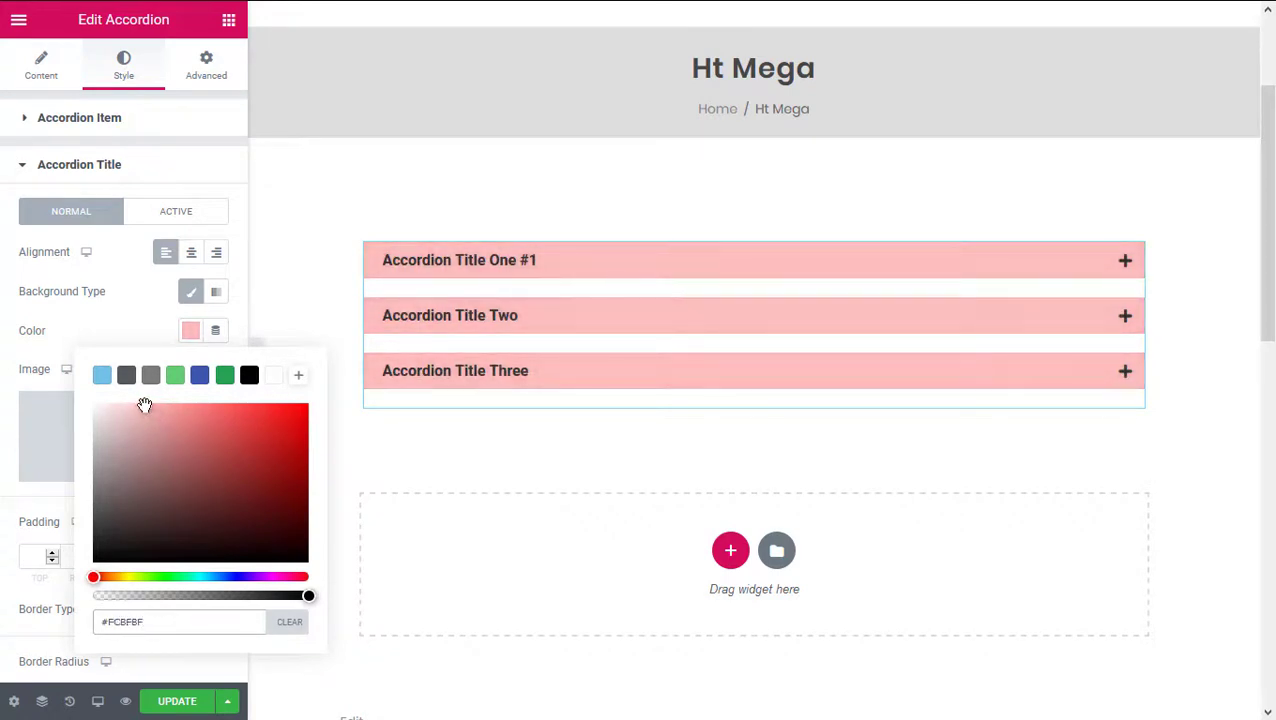
- Round the normal-state accordion titles with a border radius of 30 px on all corners
scroll(54, 365, "down", 2)
left_click(42, 362)
scroll(142, 382, "down", 1)
left_click(40, 414)
type("30")
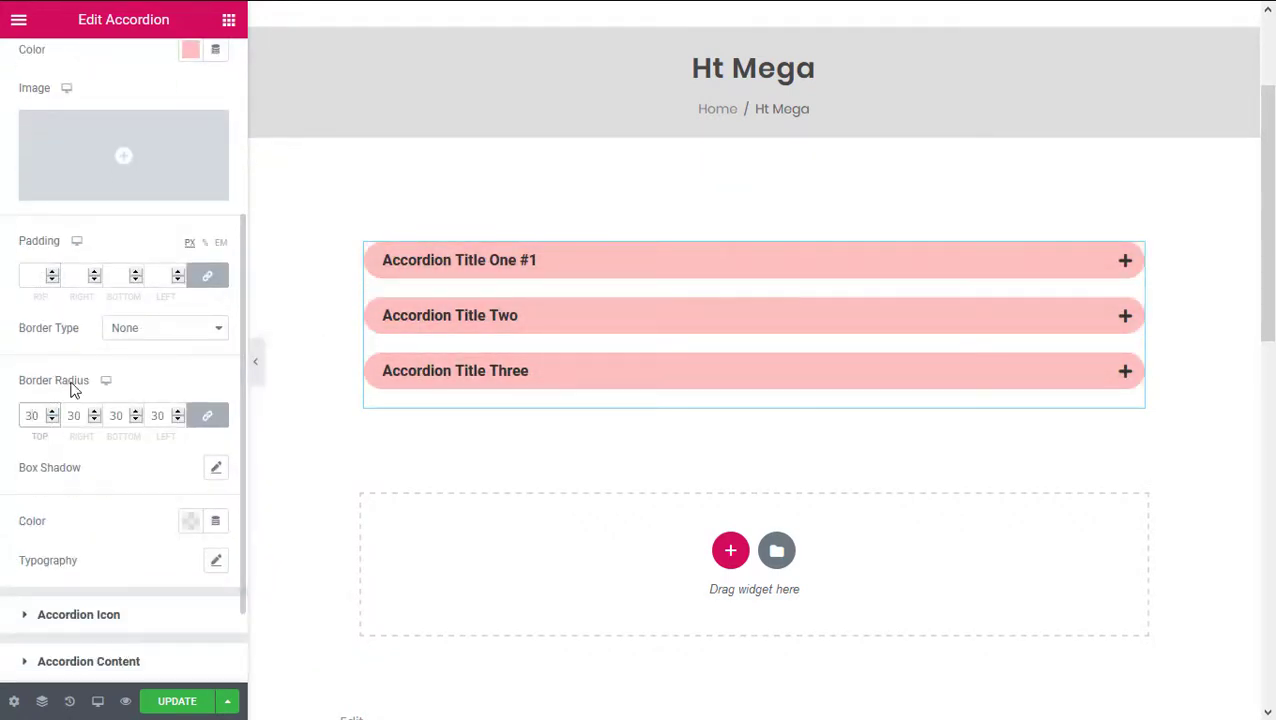
- Set the text color of the normal-state accordion titles to a near-black shade
scroll(128, 399, "down", 2)
left_click(190, 412)
left_click(107, 183)
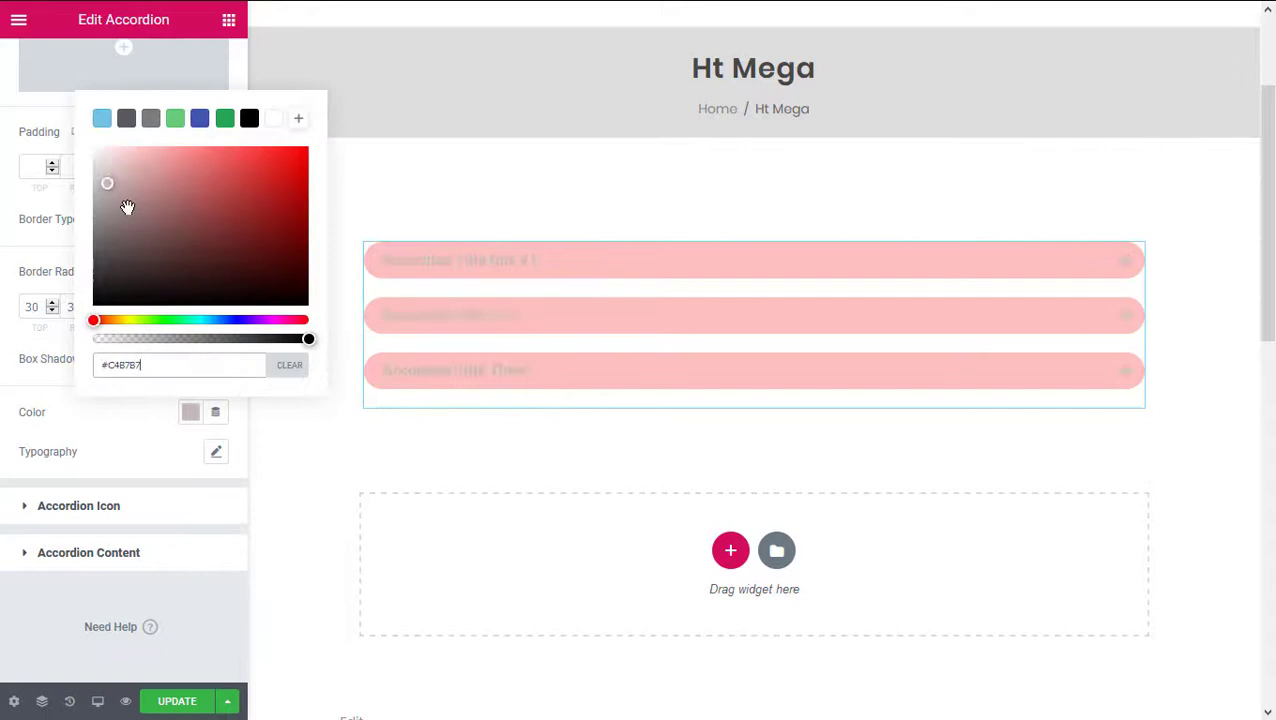
left_click(148, 279)
- Try left alignment for the accordion icon, restore right alignment, and give the icon a classic near-black background
left_click(138, 506)
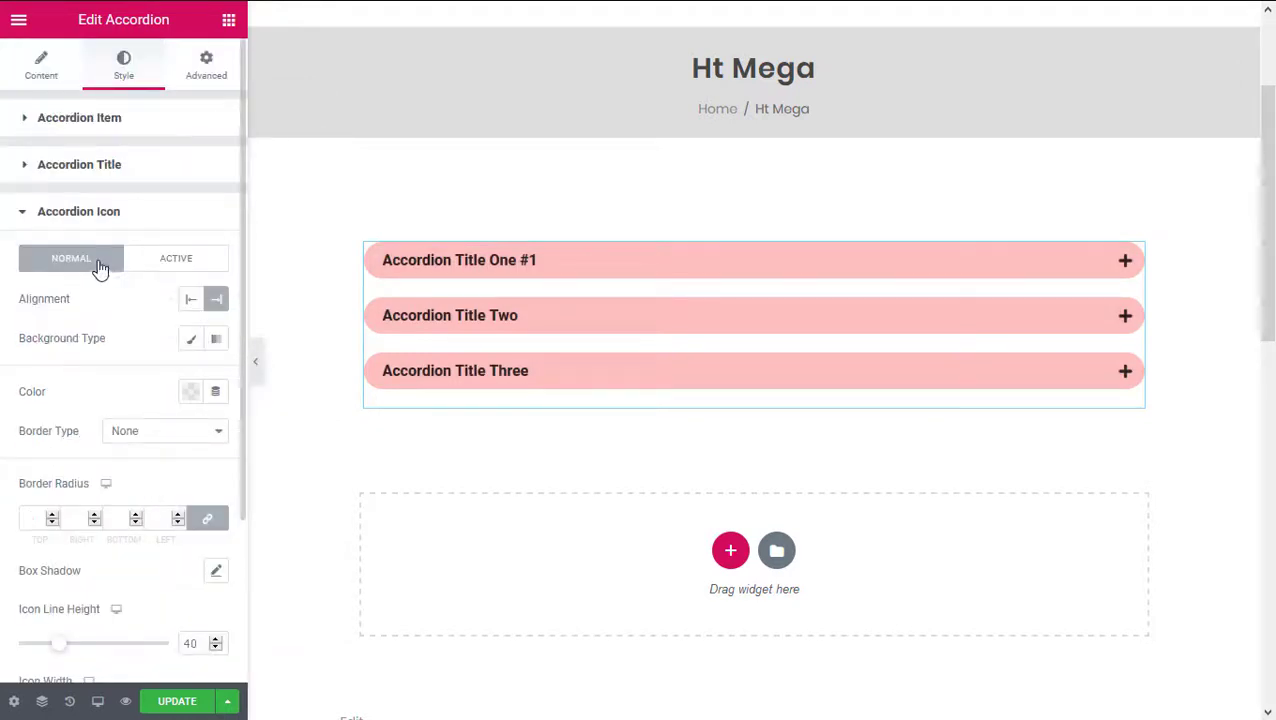
left_click(189, 299)
left_click(215, 305)
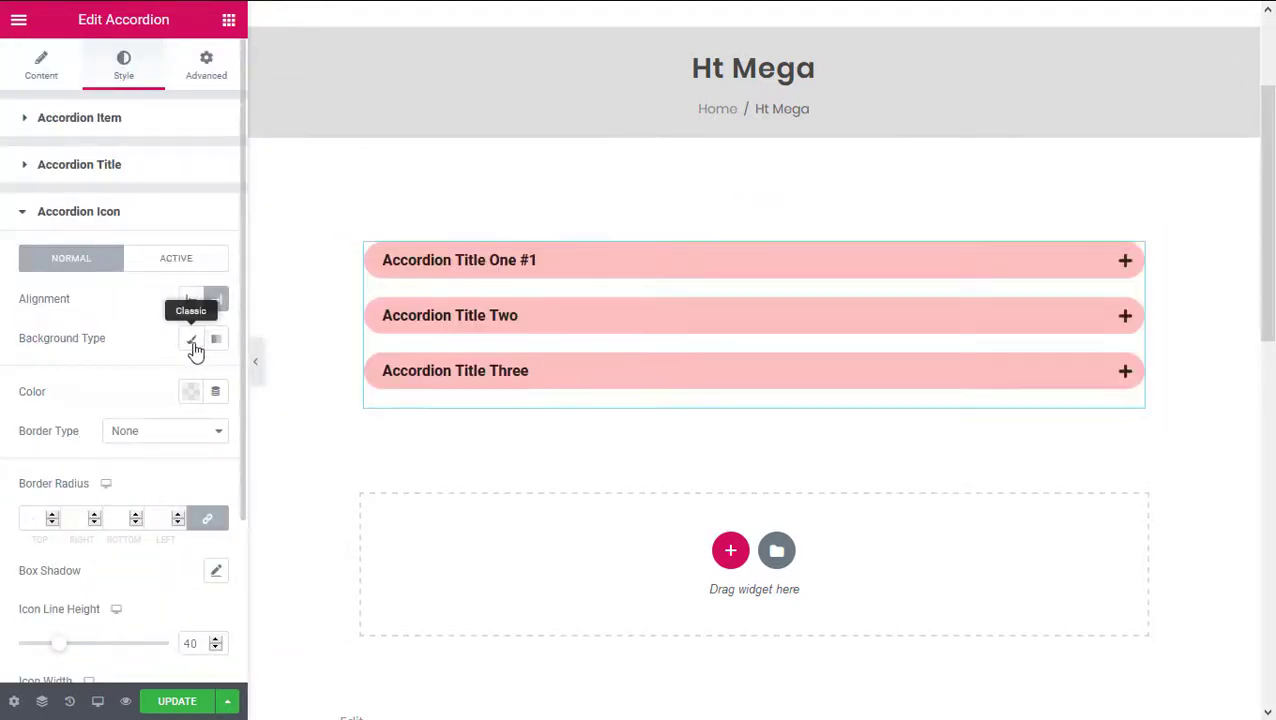
left_click(191, 338)
left_click(190, 377)
left_click(121, 593)
left_click(150, 386)
scroll(150, 386, "down", 1)
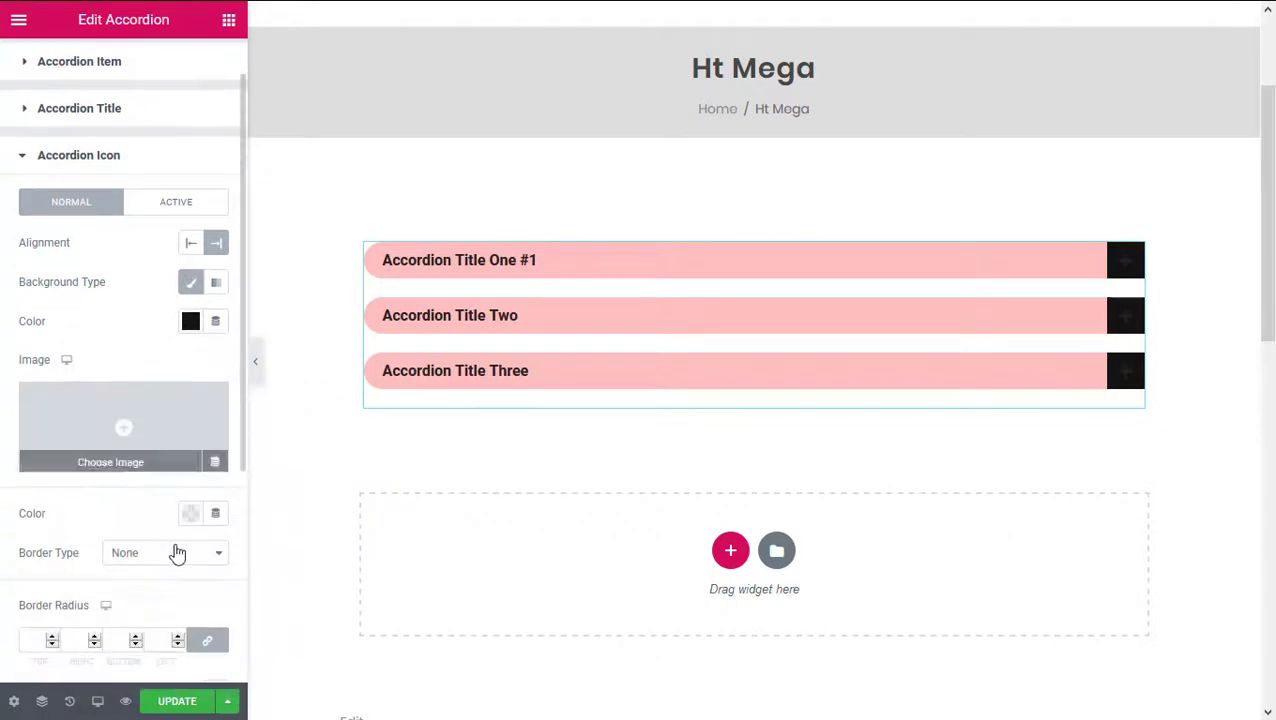
- Set the normal-state accordion icon color to white and expand items in the preview to check it
left_click(190, 513)
left_click(101, 270)
left_click(190, 513)
left_click(1127, 270)
left_click(1131, 566)
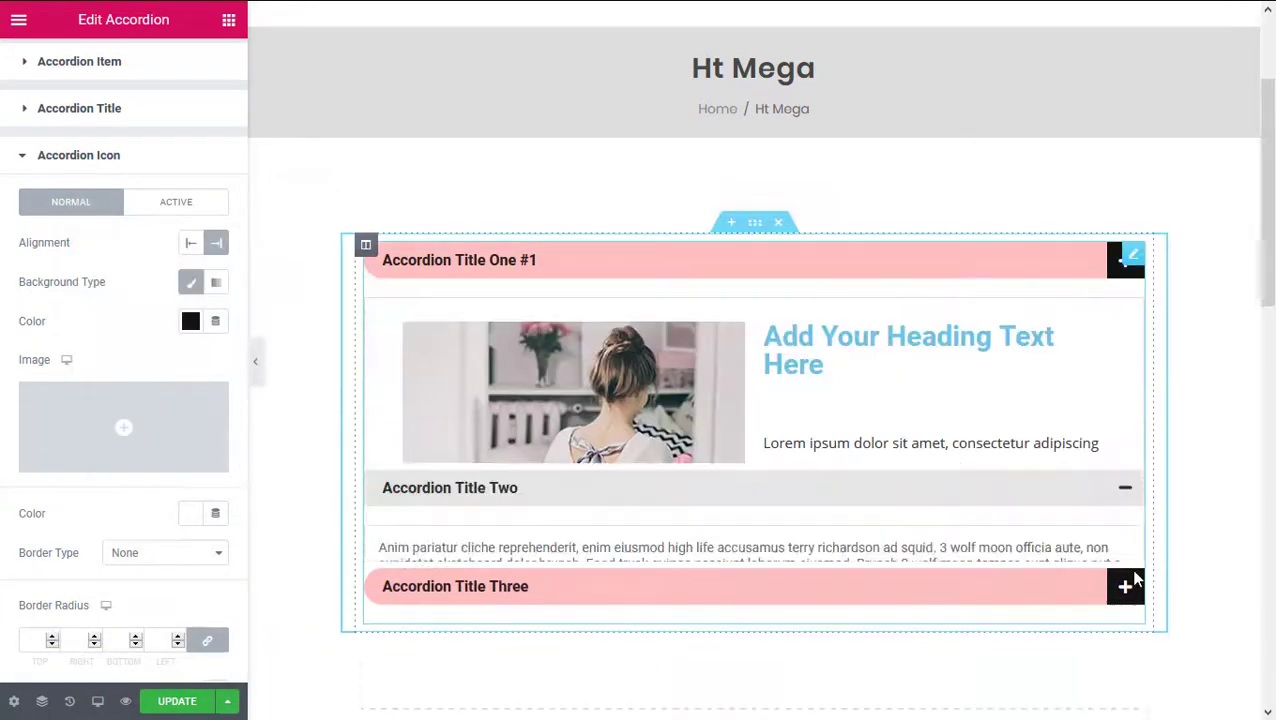
- Make the accordion icon backgrounds round with a border radius of 30 px on all corners
scroll(121, 350, "down", 4)
left_click(41, 299)
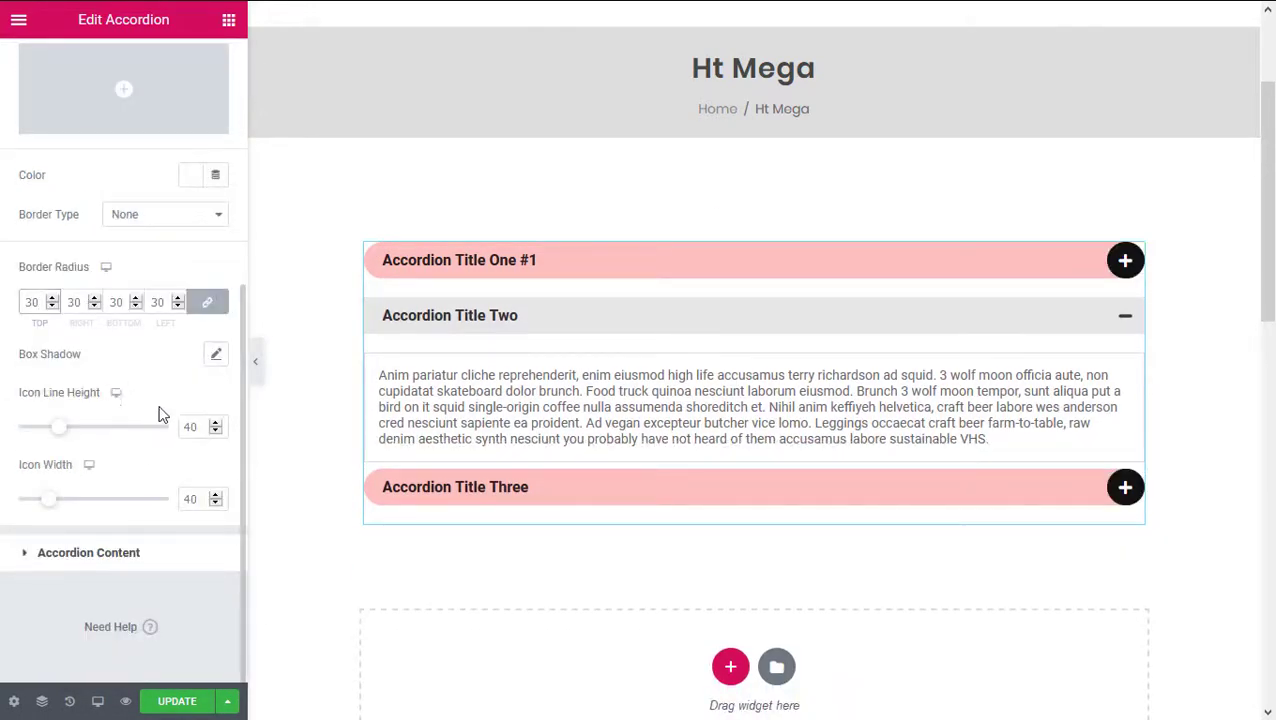
scroll(159, 400, "up", 1)
scroll(150, 440, "down", 1)
- Set the accordion content typography to a size of 20 px and a line height of 1.5 em
left_click(135, 553)
scroll(180, 350, "down", 1)
left_click(216, 222)
left_click_drag(31, 357, 45, 361)
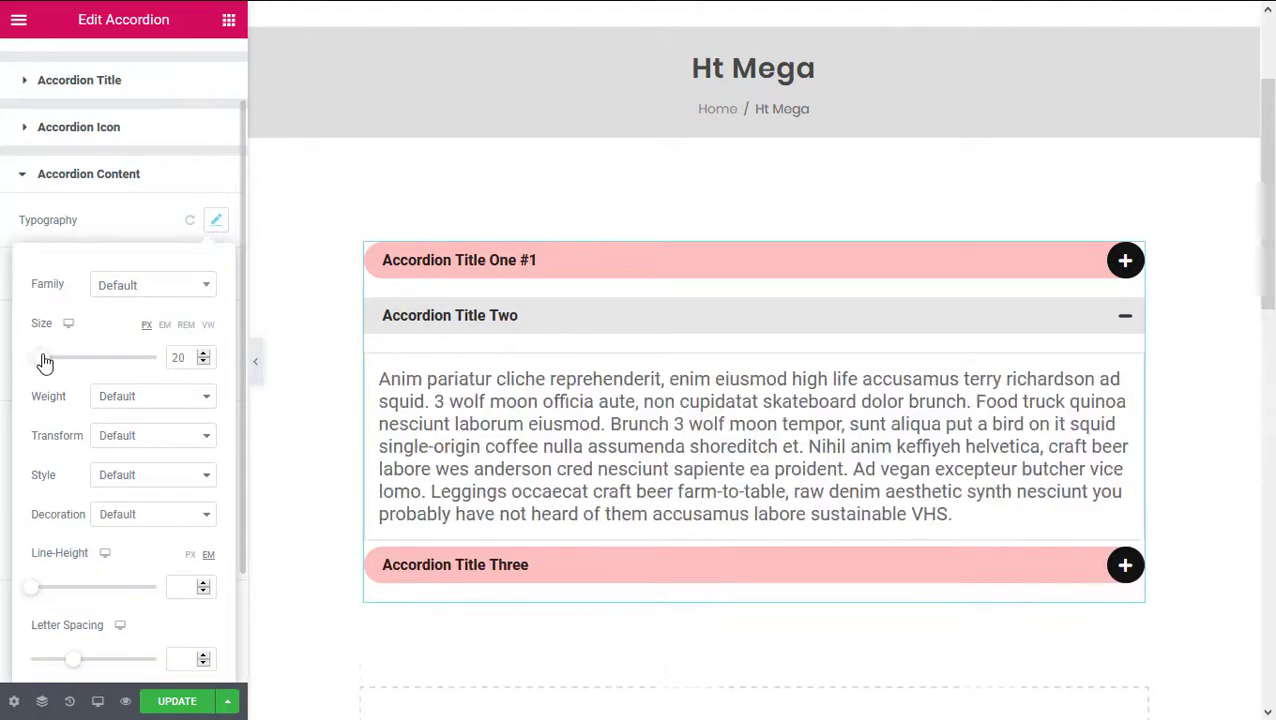
left_click_drag(25, 591, 46, 591)
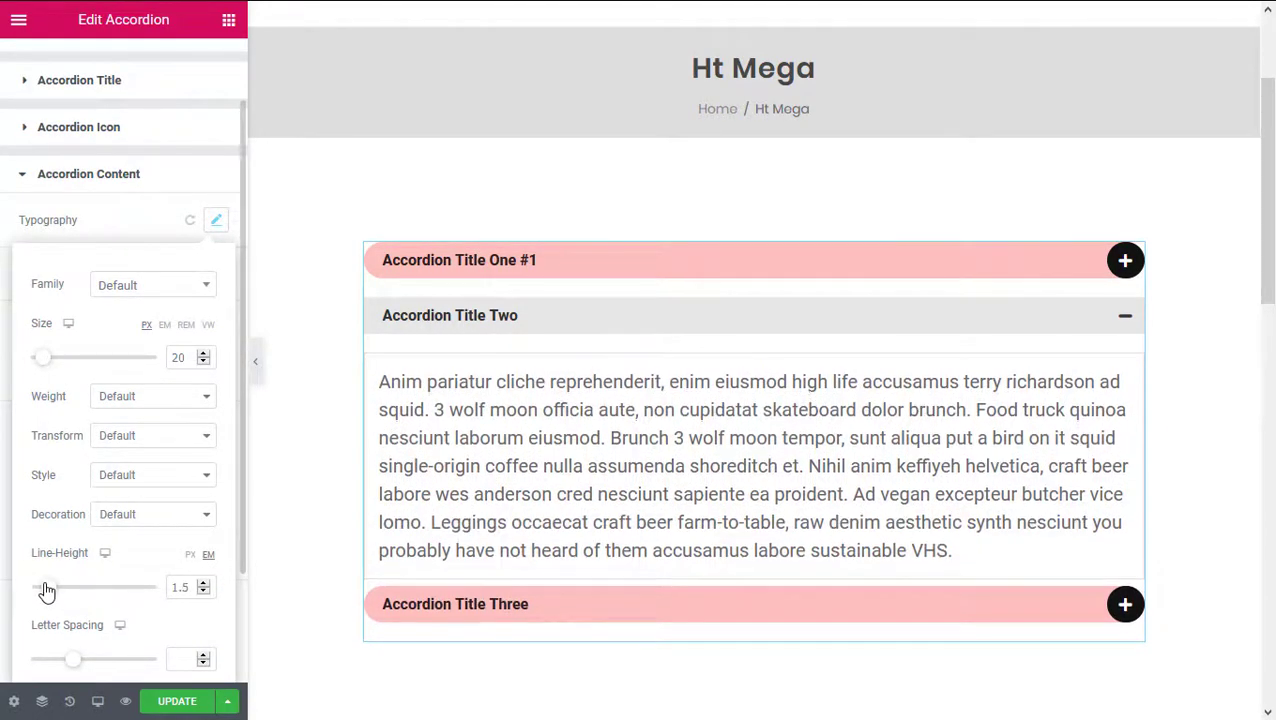
- Set the accordion content text color to near-black #151515
scroll(200, 400, "down", 1)
left_click(216, 164)
left_click(190, 217)
left_click(94, 441)
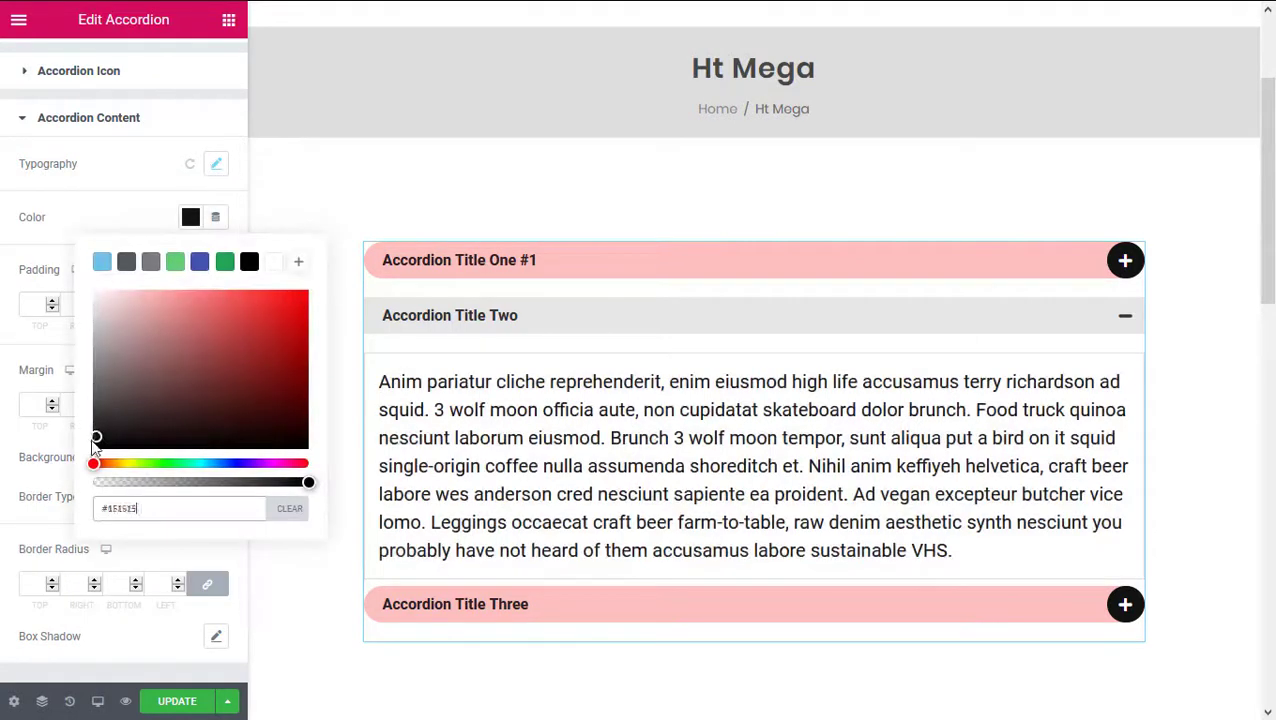
left_click(40, 254)
- Give the accordion content a classic light gray background and collapse the Accordion Title Two item
scroll(140, 452, "down", 1)
left_click(191, 429)
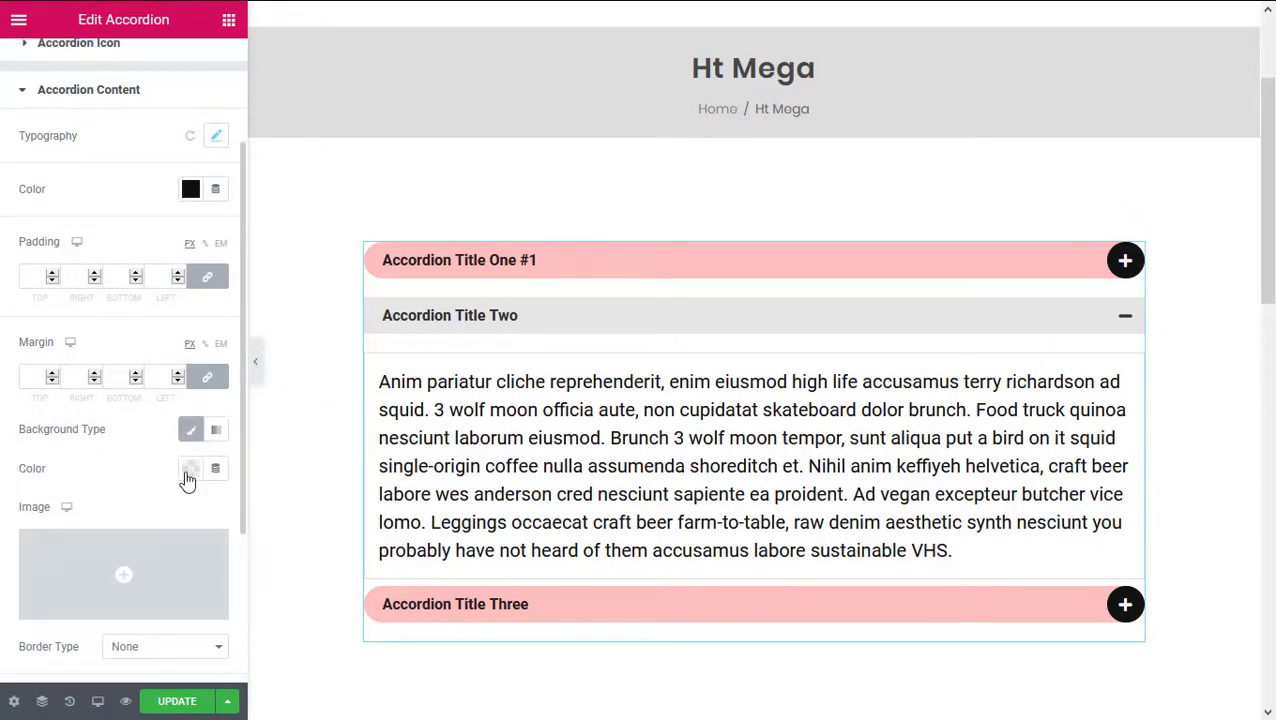
left_click(190, 468)
left_click_drag(102, 250, 86, 245)
left_click(6, 460)
scroll(131, 456, "down", 3)
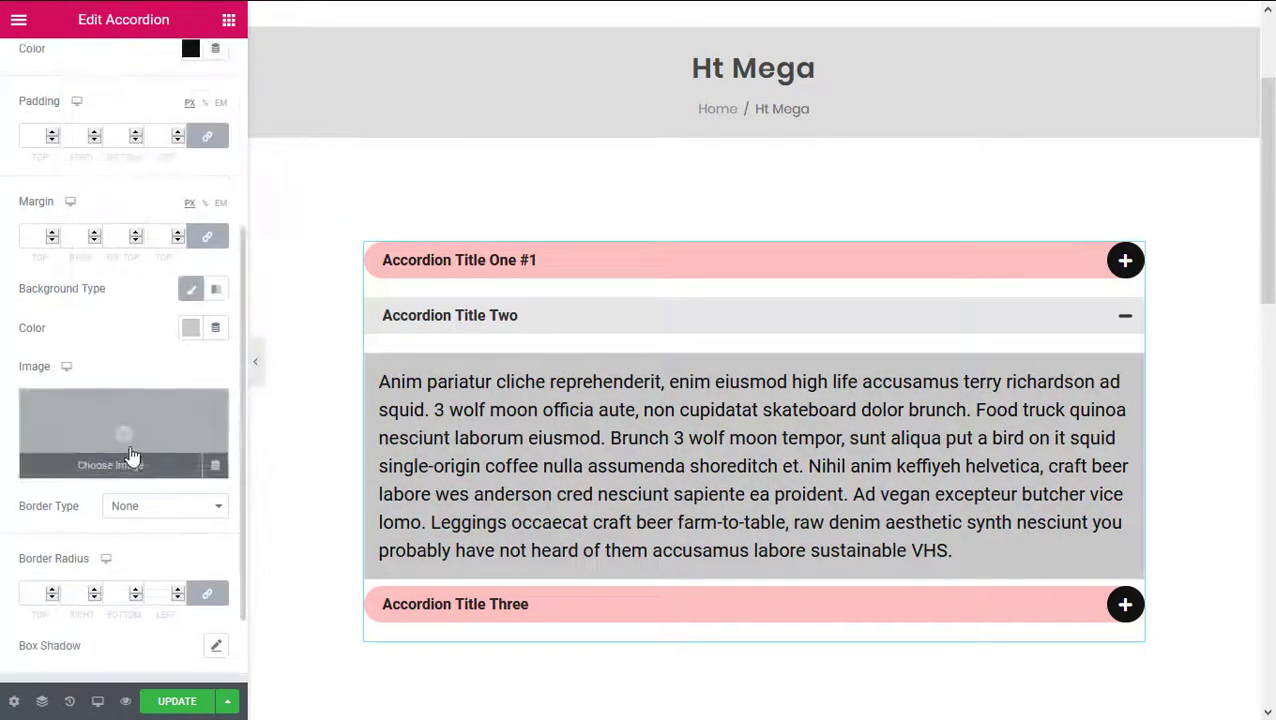
scroll(162, 400, "up", 5)
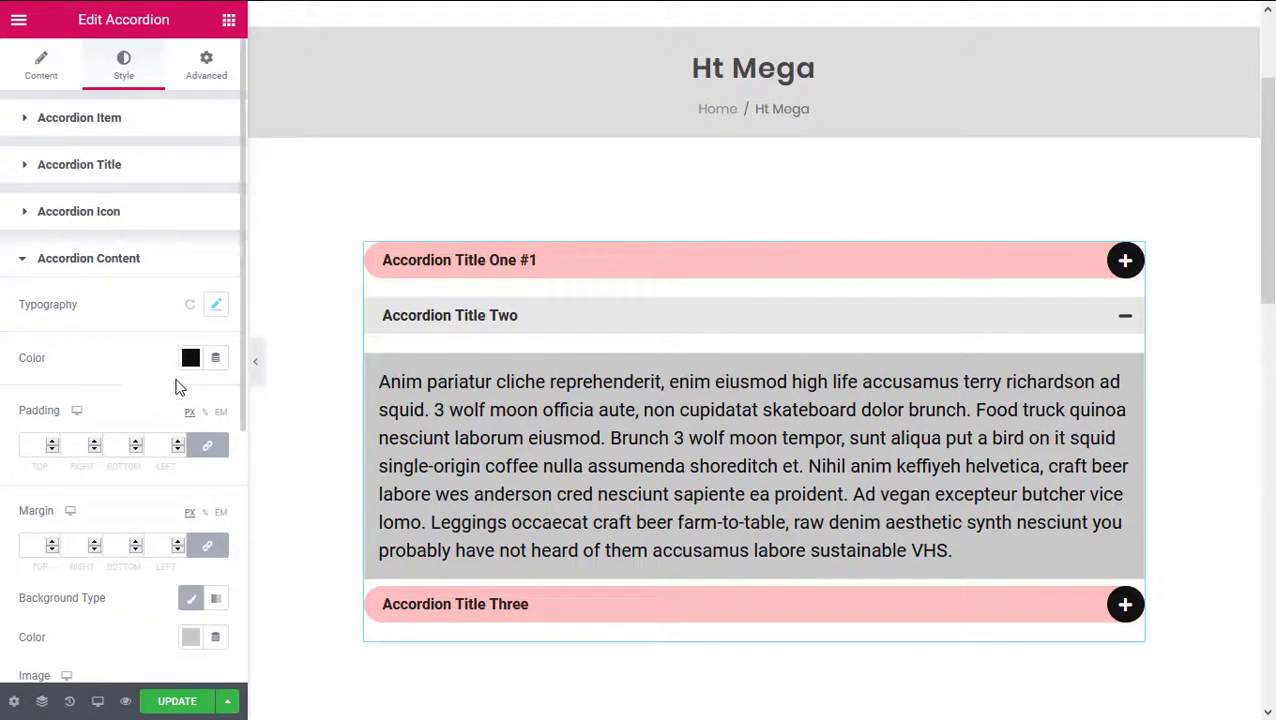
left_click(791, 322)
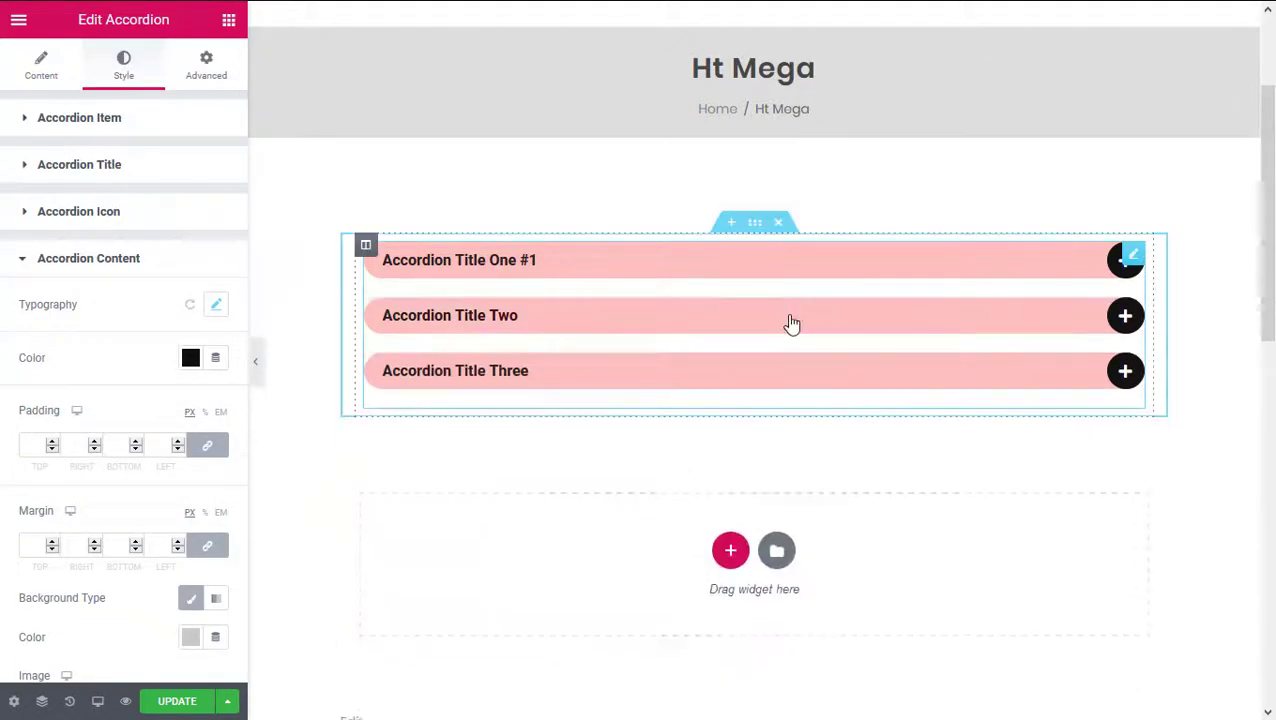
- Expand Accordion Title Two and give the active title state a classic background in magenta #F54DFF
left_click(65, 262)
left_click(104, 177)
left_click(156, 214)
left_click(390, 305)
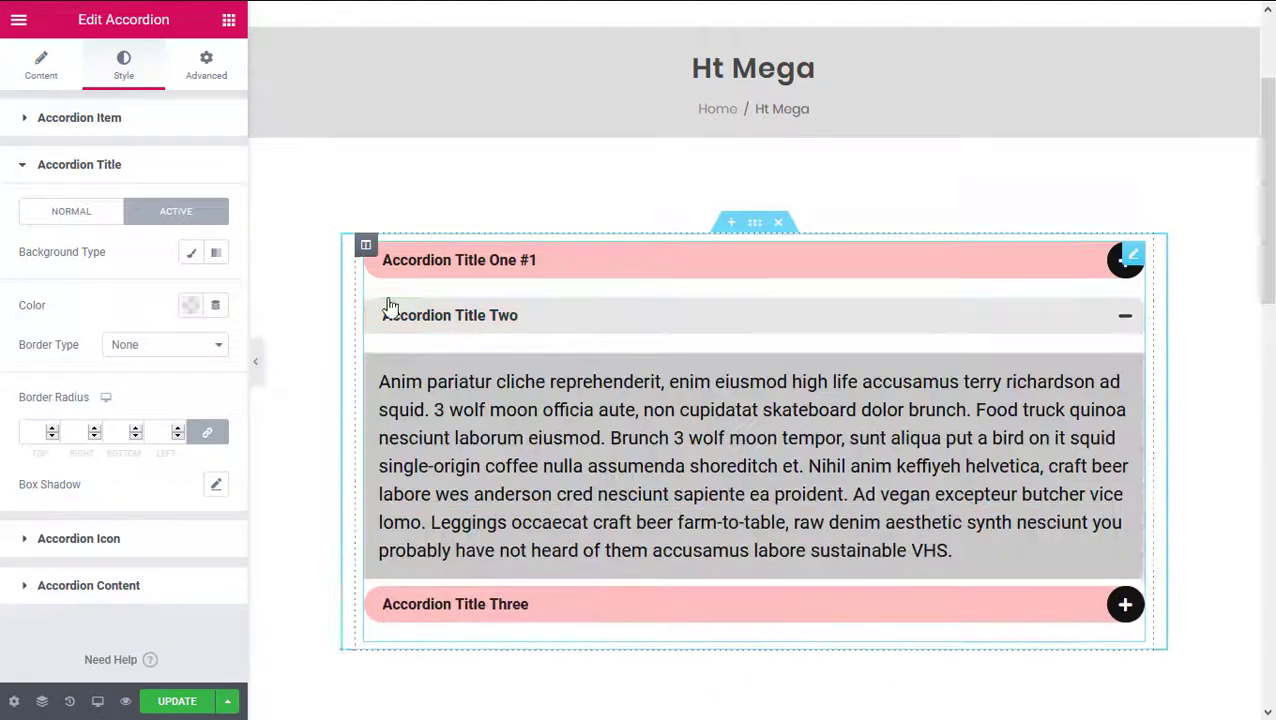
left_click(191, 252)
left_click(190, 291)
left_click(270, 537)
left_click(244, 368)
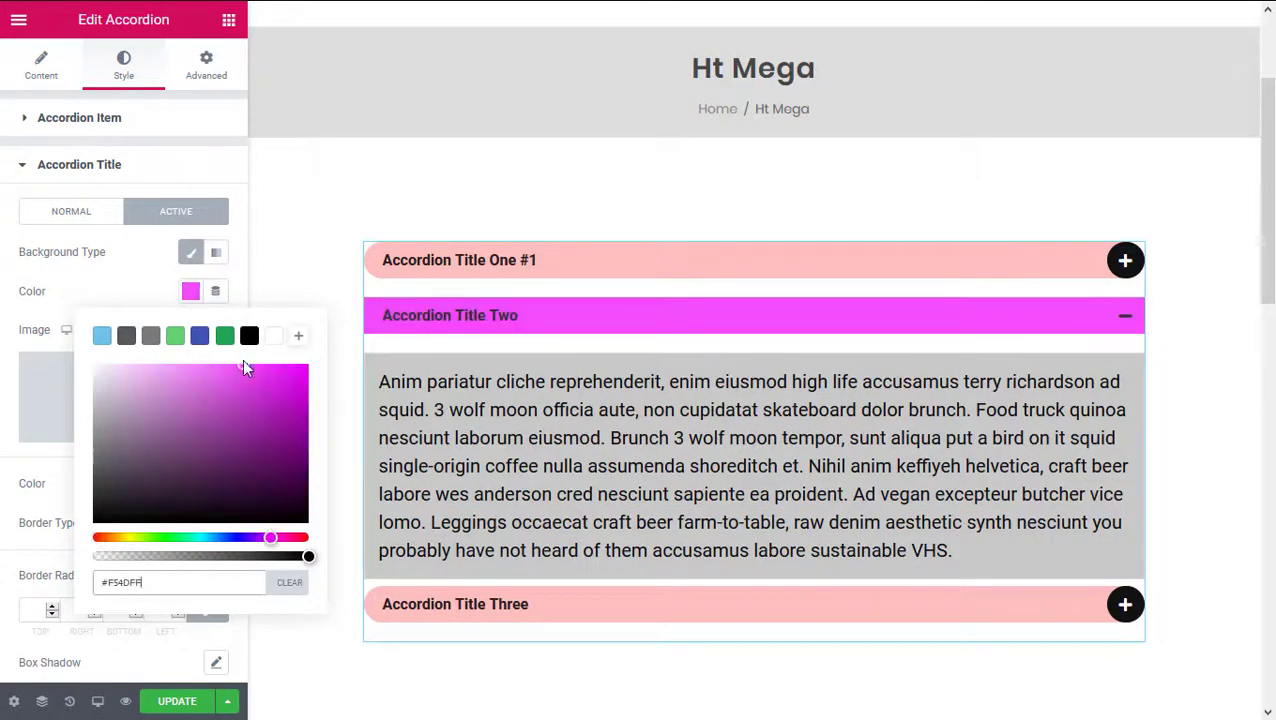
left_click(257, 285)
- Expand the three accordion items in turn to preview the active and normal title styling
left_click(1125, 318)
left_click(1127, 376)
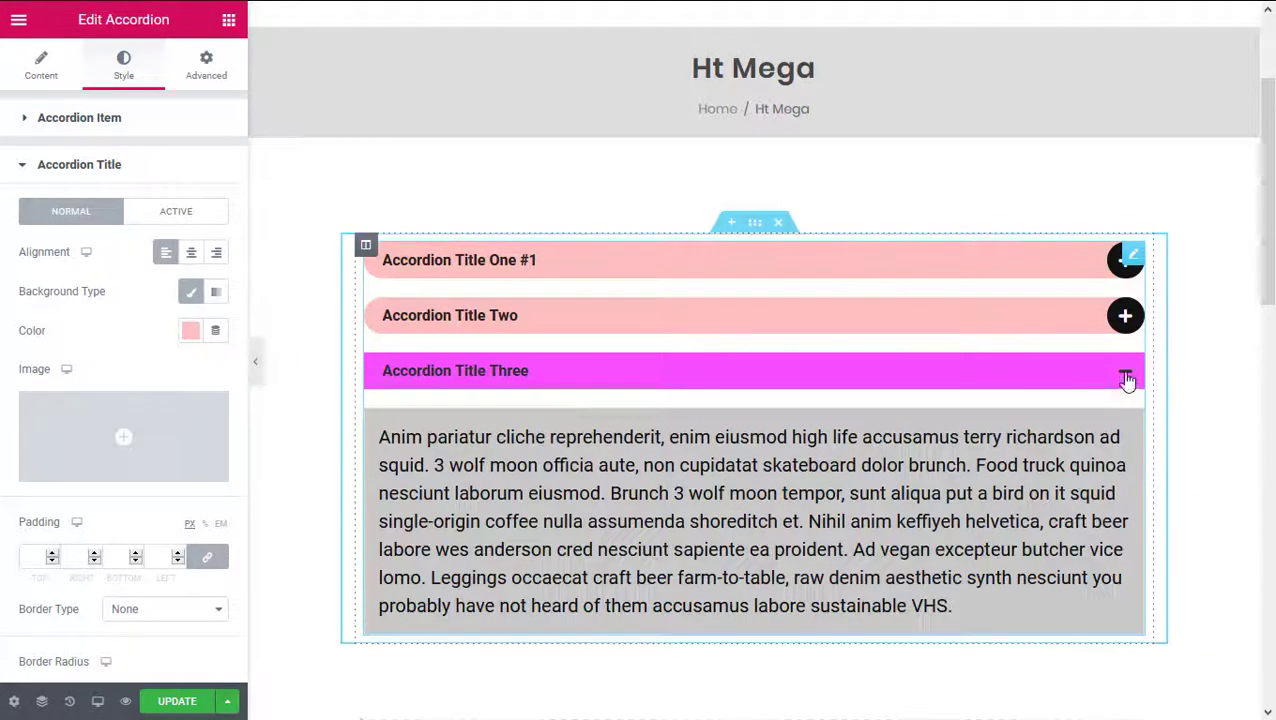
left_click(1125, 316)
left_click(1125, 260)
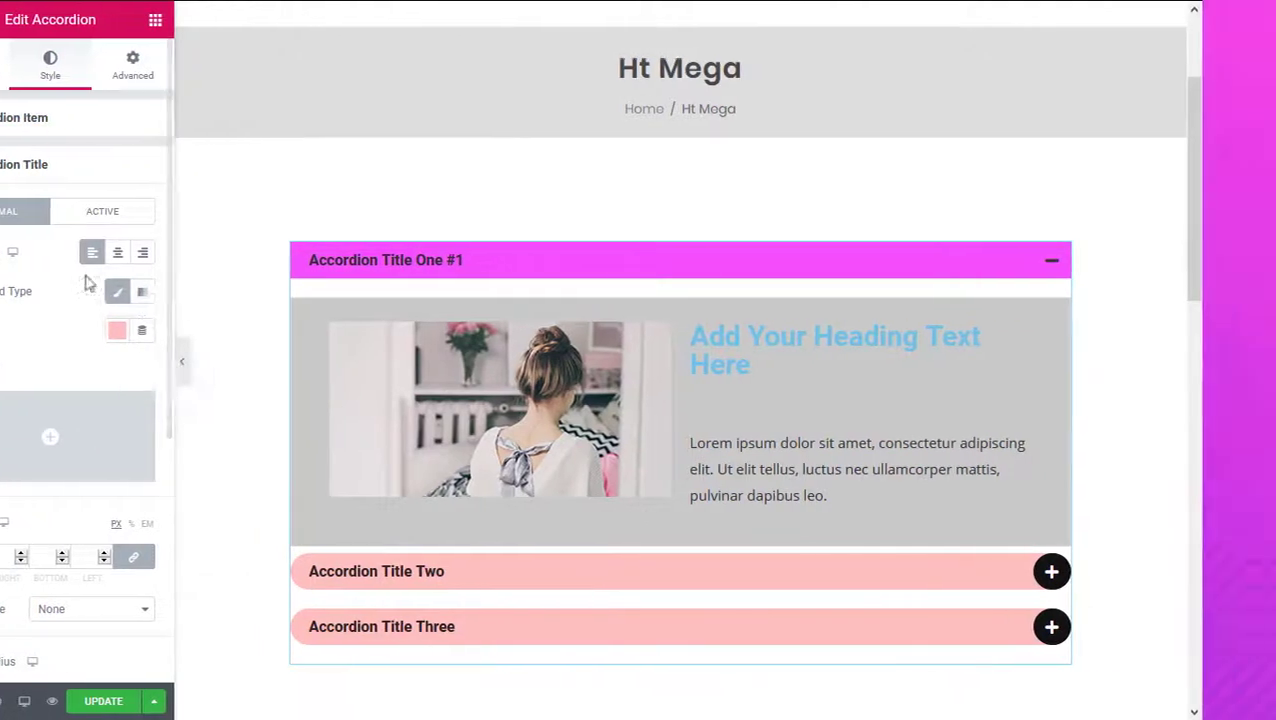